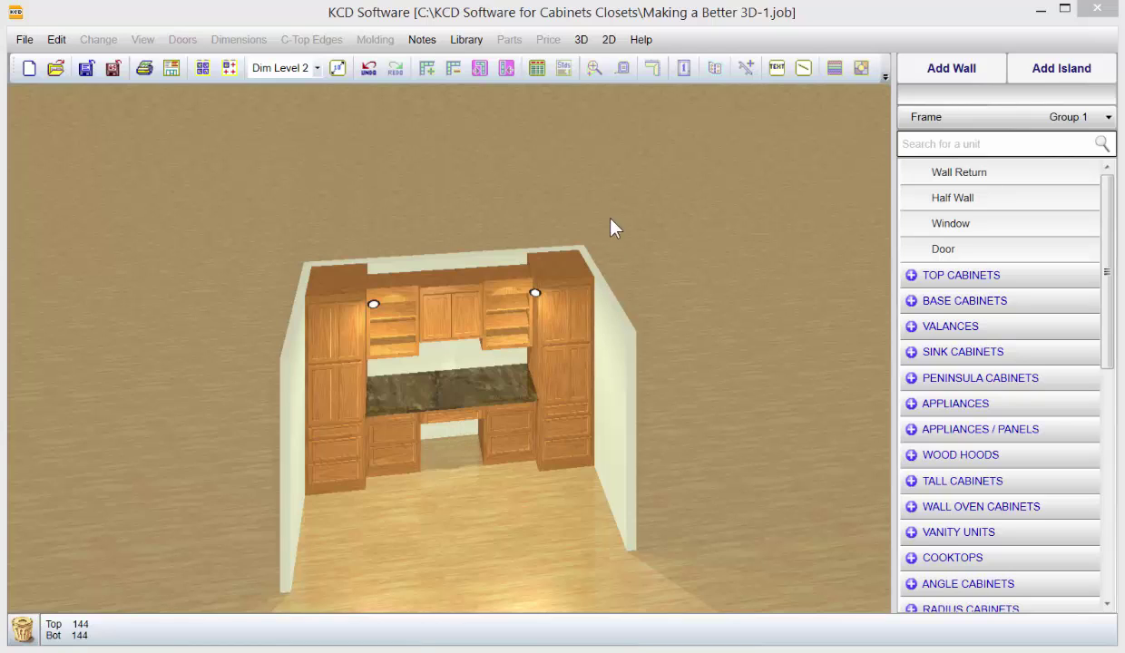
# Step: On the Wall 1 elevation, apply top-aligned Crown - Nosing molding to the room's cabinets
pyautogui.click(608, 45)
pyautogui.click(525, 552)
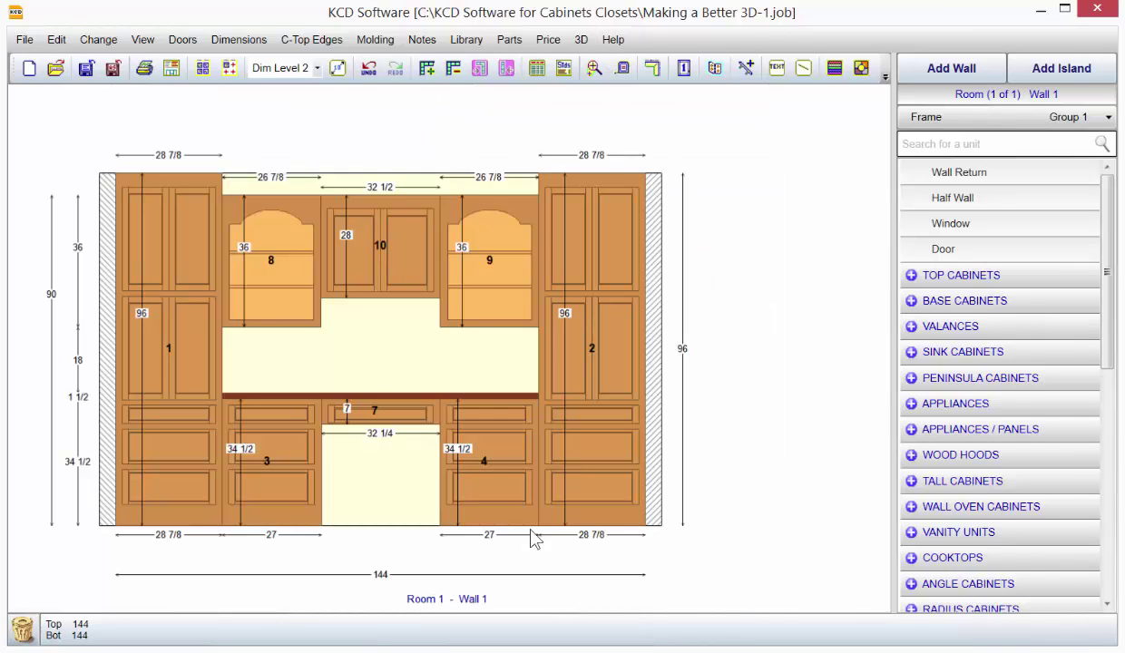
pyautogui.click(372, 40)
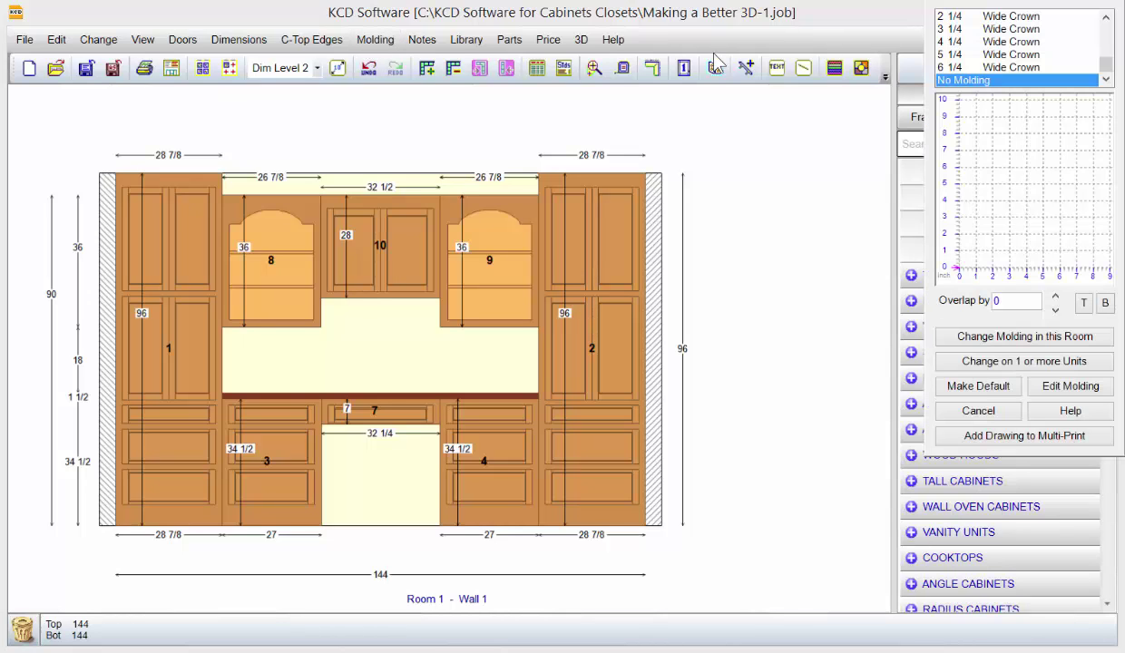
pyautogui.moveTo(1105, 63); pyautogui.dragTo(1105, 51)
pyautogui.click(1043, 29)
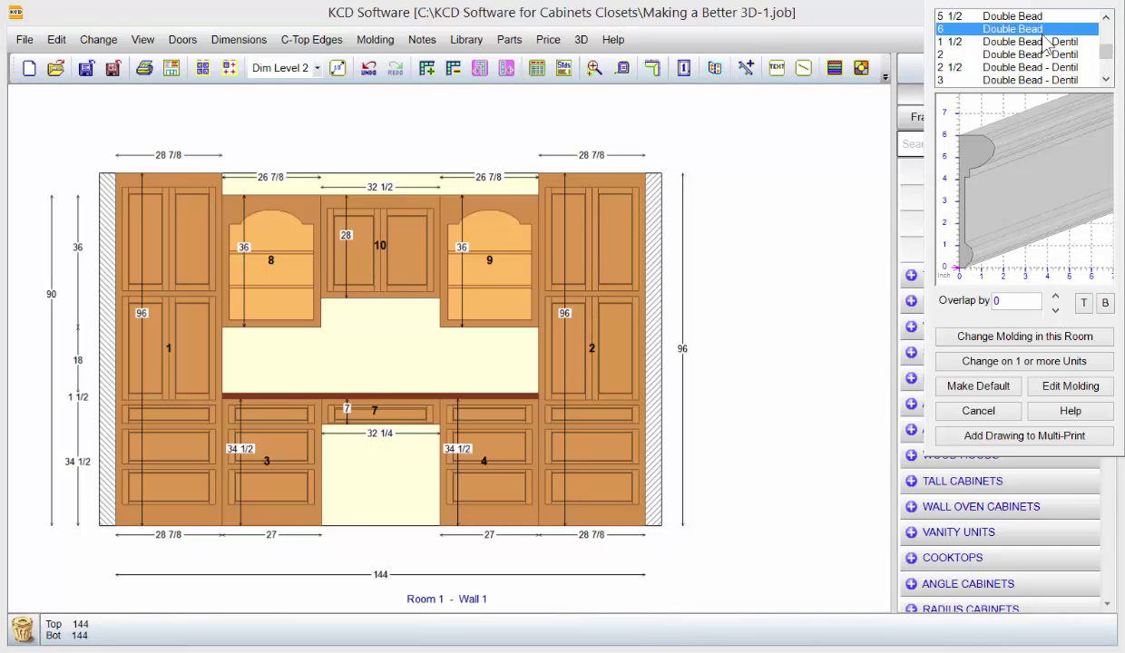
pyautogui.press('Up')
pyautogui.press('Up')
pyautogui.press('Up')
pyautogui.press('Up')
pyautogui.press('Up')
pyautogui.press('Up')
pyautogui.press('Up')
pyautogui.press('Up')
pyautogui.press('Up')
pyautogui.press('Up')
pyautogui.press('Up')
pyautogui.press('Up')
pyautogui.press('Up')
pyautogui.press('Up')
pyautogui.press('Up')
pyautogui.press('Down')
pyautogui.press('Down')
pyautogui.press('Up')
pyautogui.press('Up')
pyautogui.press('Up')
pyautogui.press('Up')
pyautogui.press('Up')
pyautogui.press('Up')
pyautogui.press('Up')
pyautogui.press('Down')
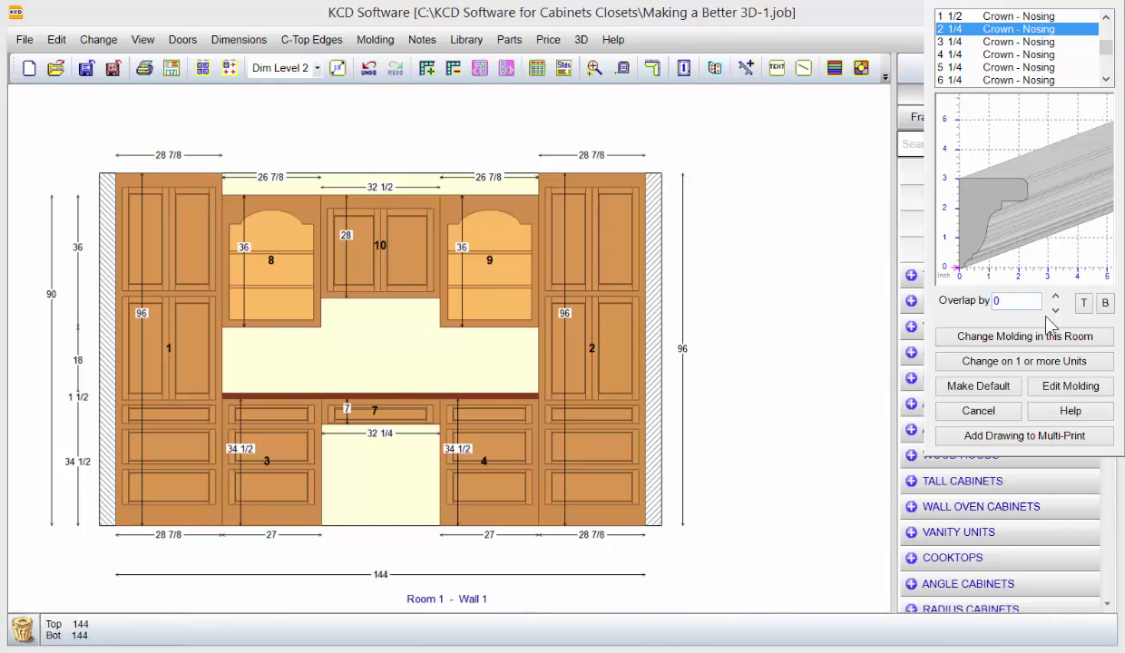
pyautogui.click(1084, 303)
pyautogui.click(1048, 340)
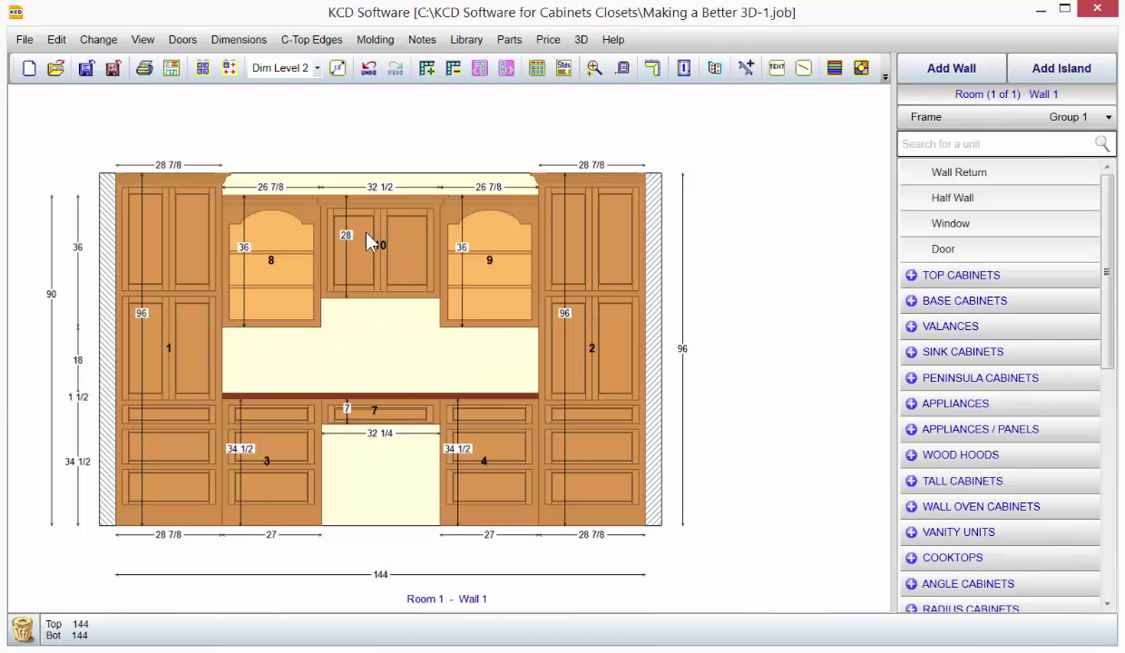
# Step: Drop a door style onto cabinet 10 and cycle to the arched four-pane glass door
pyautogui.moveTo(370, 249); pyautogui.dragTo(391, 253)
pyautogui.moveTo(406, 257)
pyautogui.scroll(-1, 396, 253)
pyautogui.scroll(-1, 396, 253)
pyautogui.scroll(-1, 396, 253)
pyautogui.scroll(-1, 395, 254)
pyautogui.scroll(-1, 395, 255)
pyautogui.scroll(-1, 396, 254)
pyautogui.scroll(-1, 396, 259)
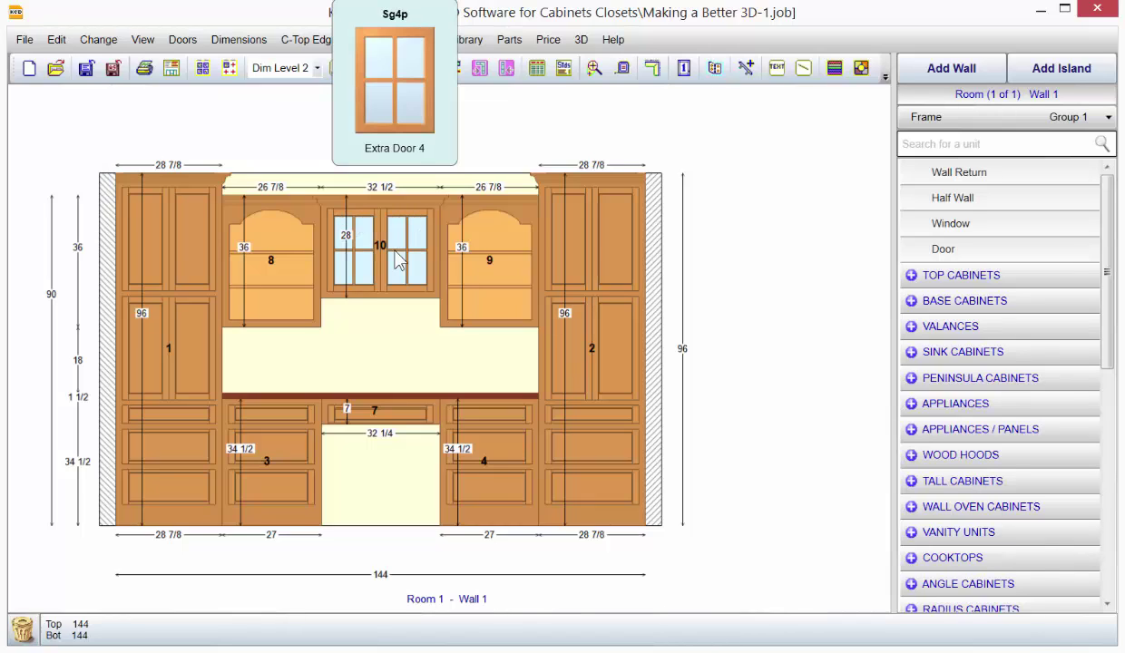
pyautogui.scroll(-1, 395, 258)
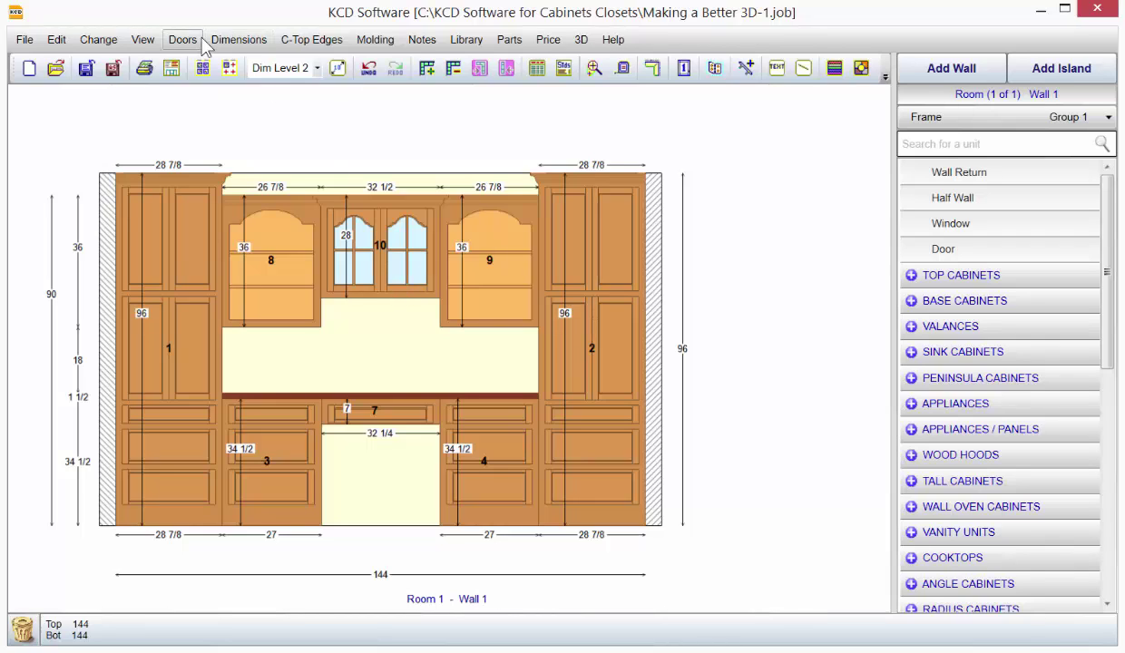
# Step: Assign pull handles to upper and base doors and knobs to drawers, set for this room
pyautogui.click(750, 76)
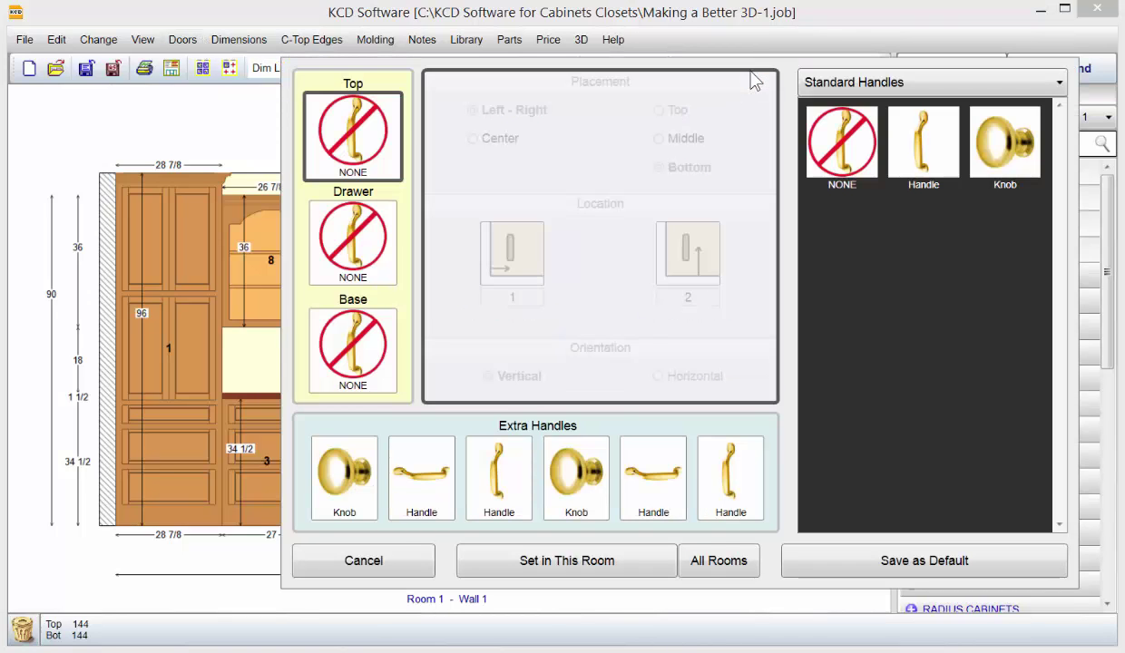
pyautogui.moveTo(912, 164); pyautogui.dragTo(367, 136)
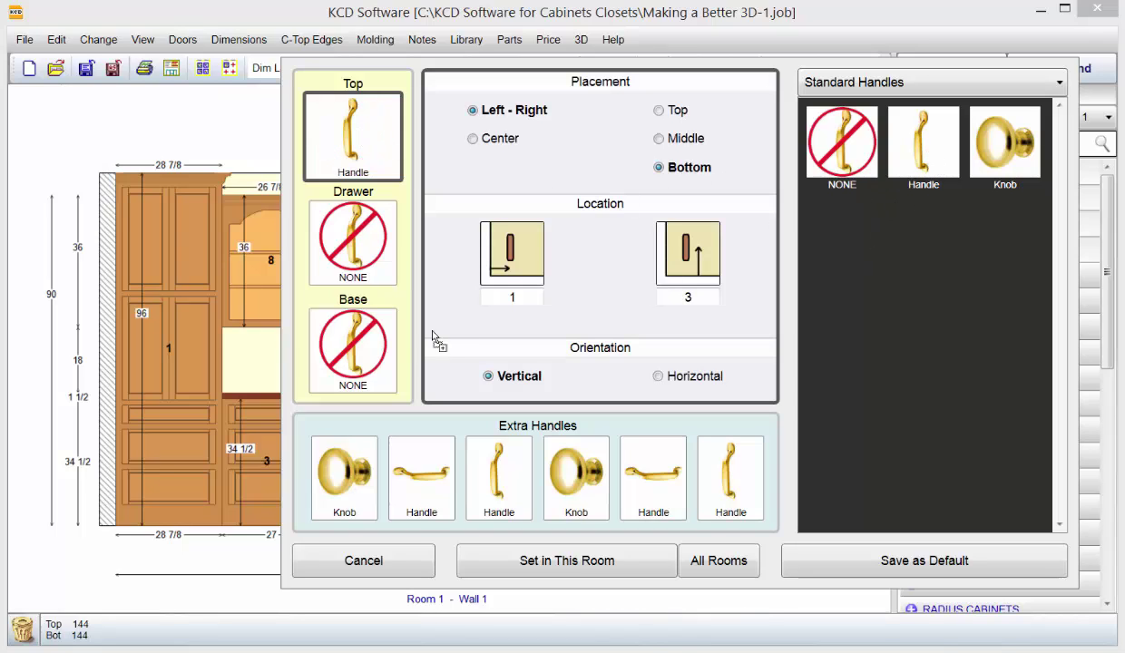
pyautogui.moveTo(933, 161); pyautogui.dragTo(372, 363)
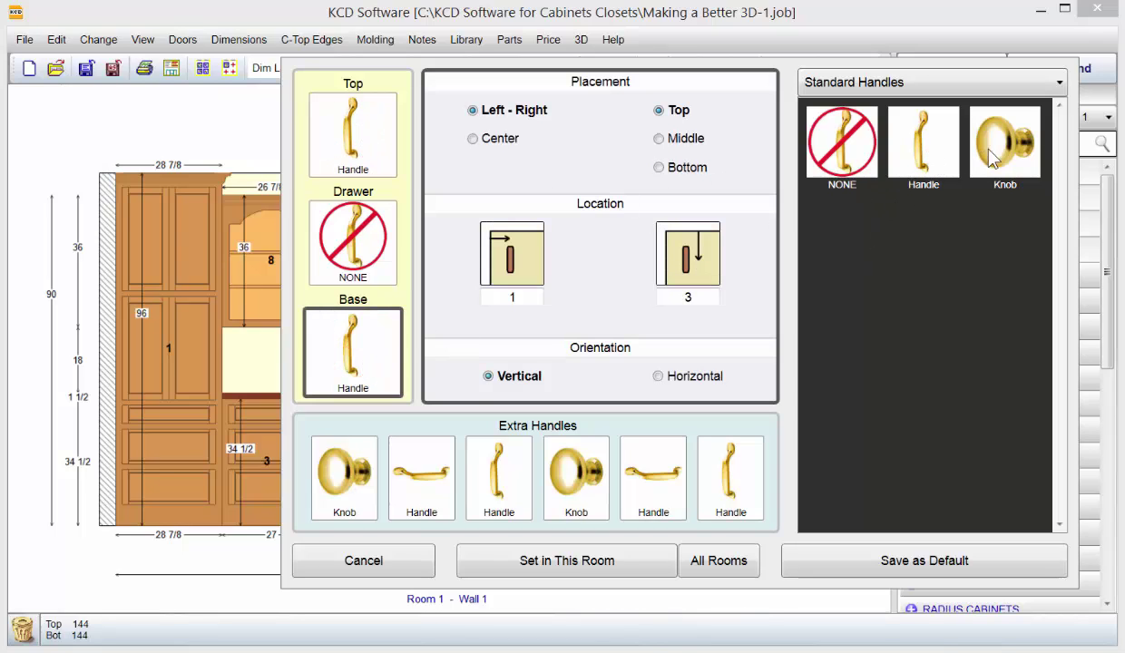
pyautogui.moveTo(979, 166); pyautogui.dragTo(343, 240)
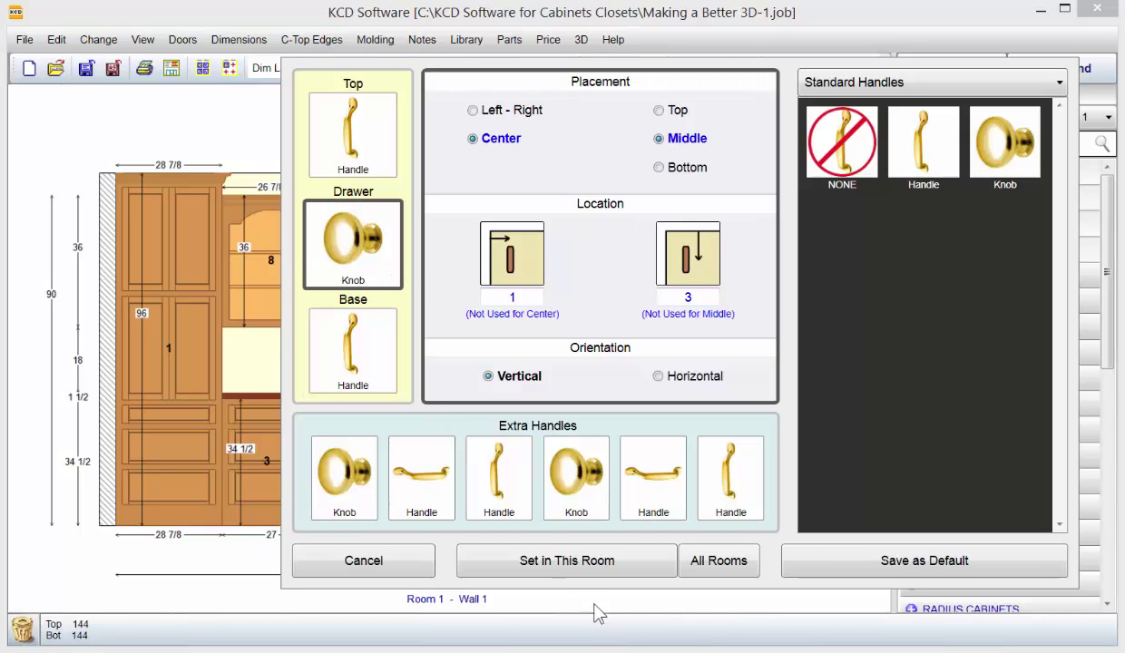
pyautogui.click(558, 548)
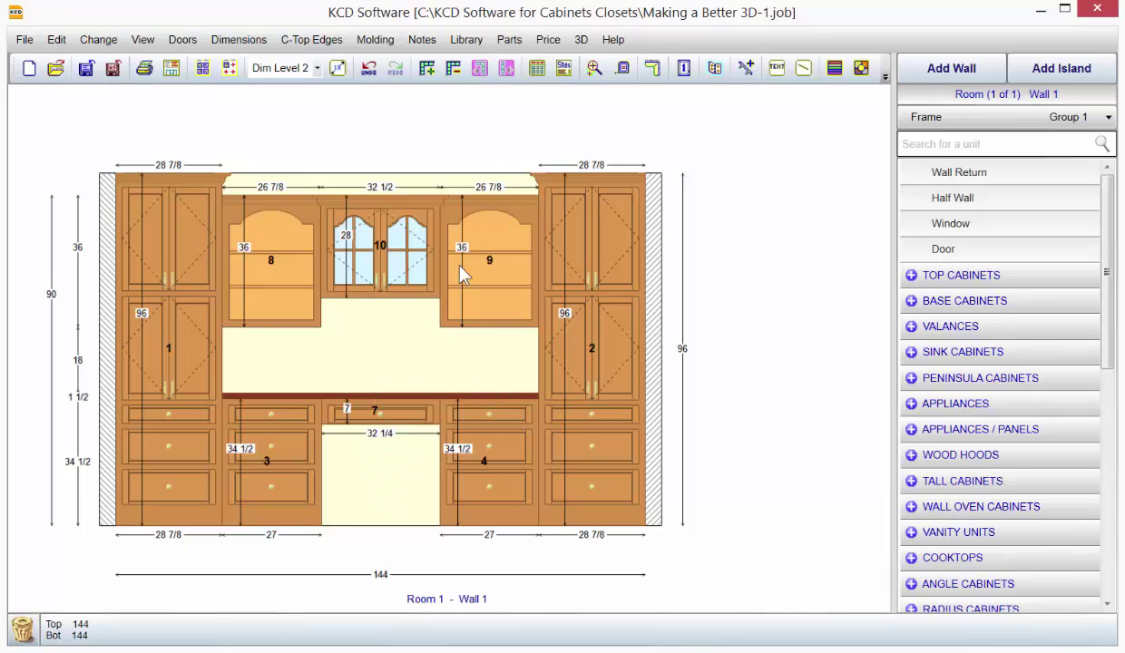
# Step: Place the Accessories > OFFICE Laptop Computer on the desk between cabinets 8 and 9
pyautogui.click(987, 120)
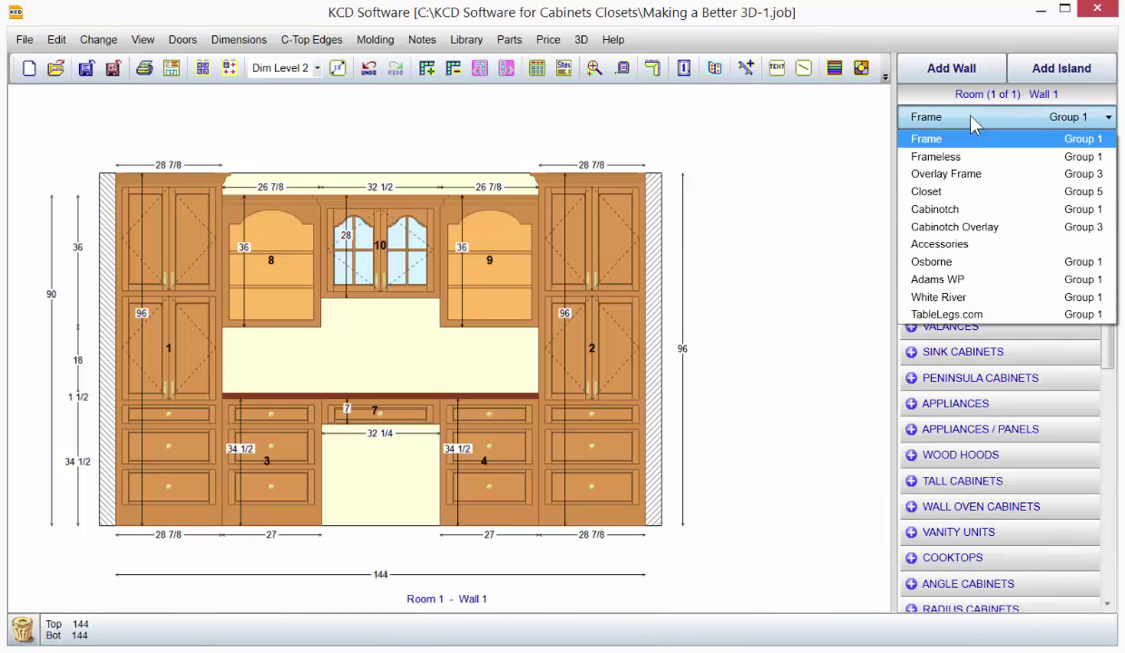
pyautogui.click(949, 247)
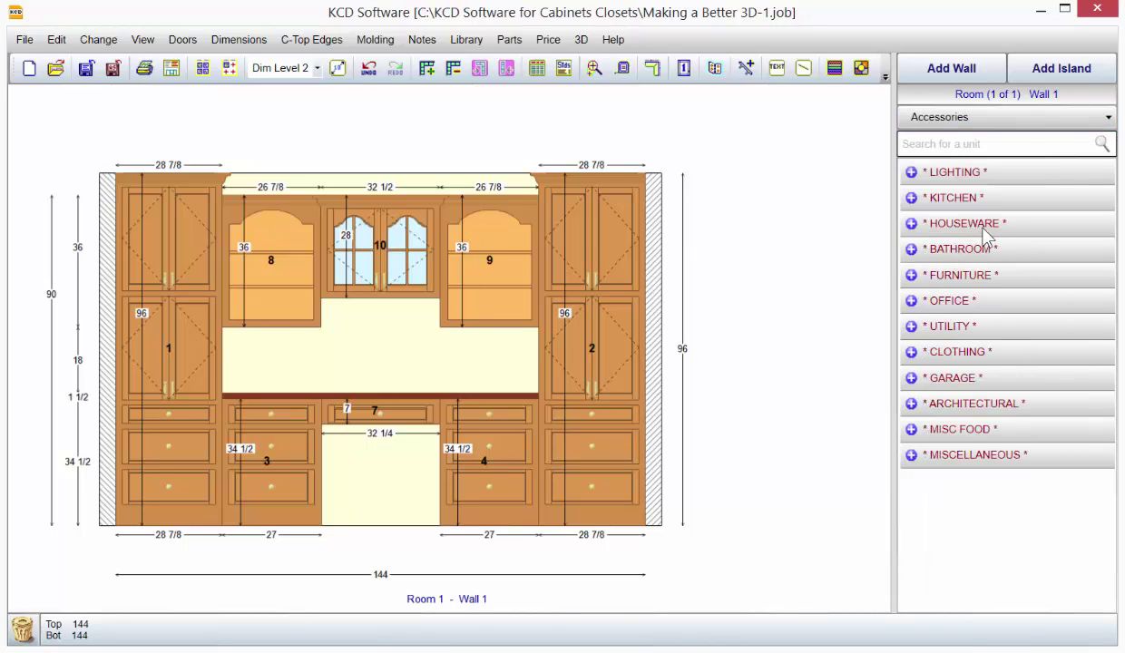
pyautogui.click(992, 305)
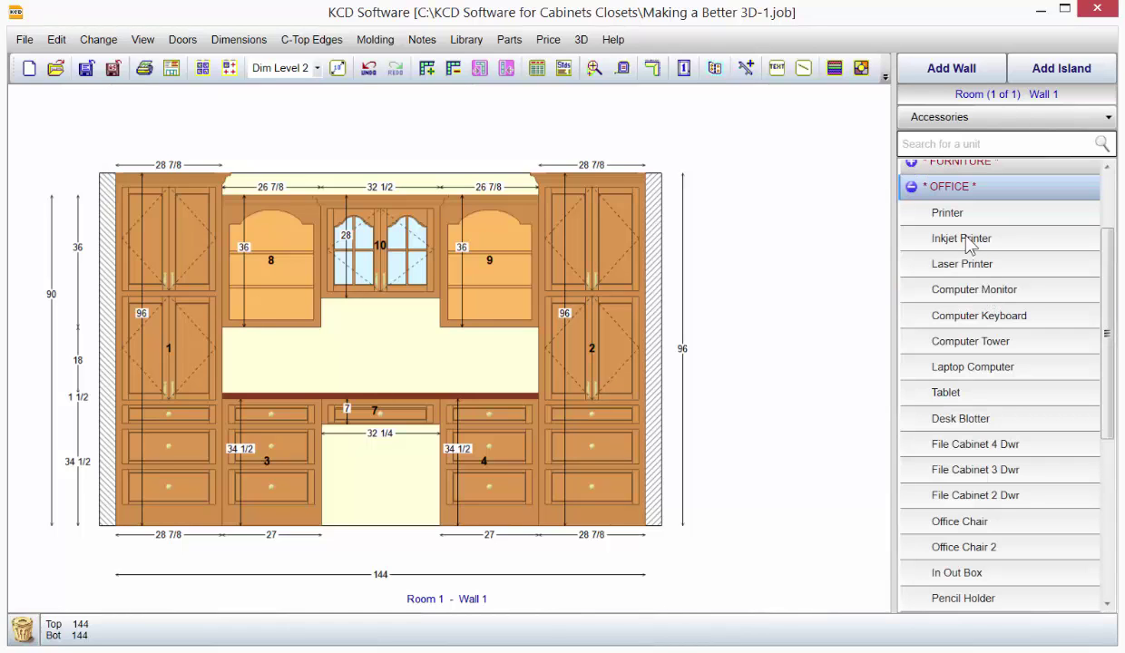
pyautogui.click(972, 372)
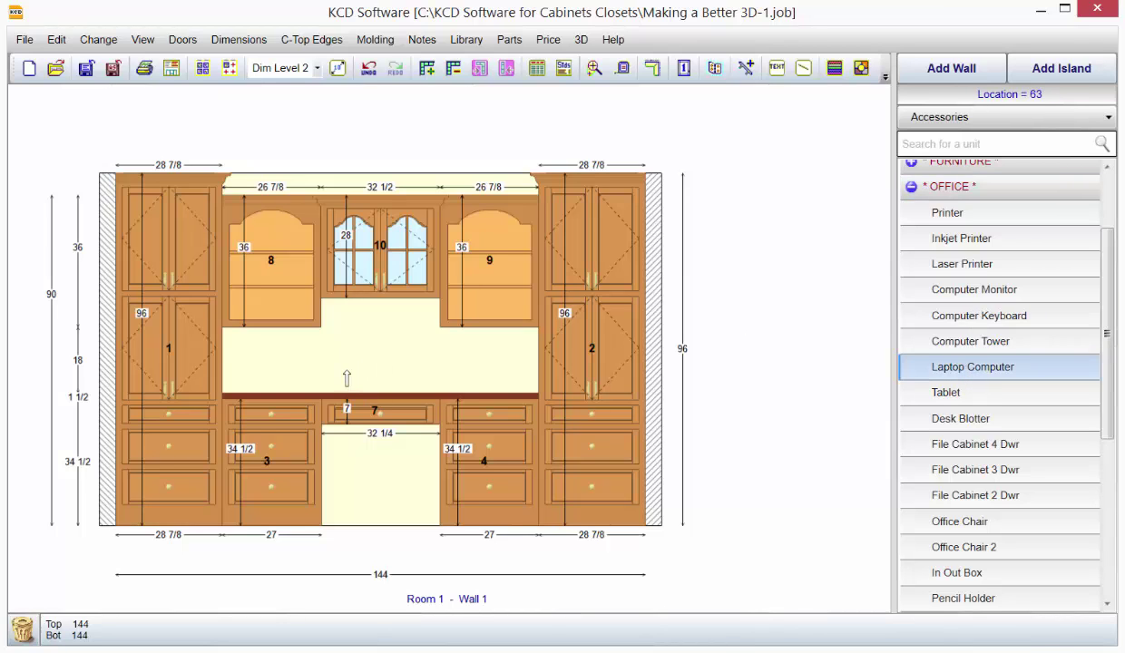
pyautogui.click(406, 376)
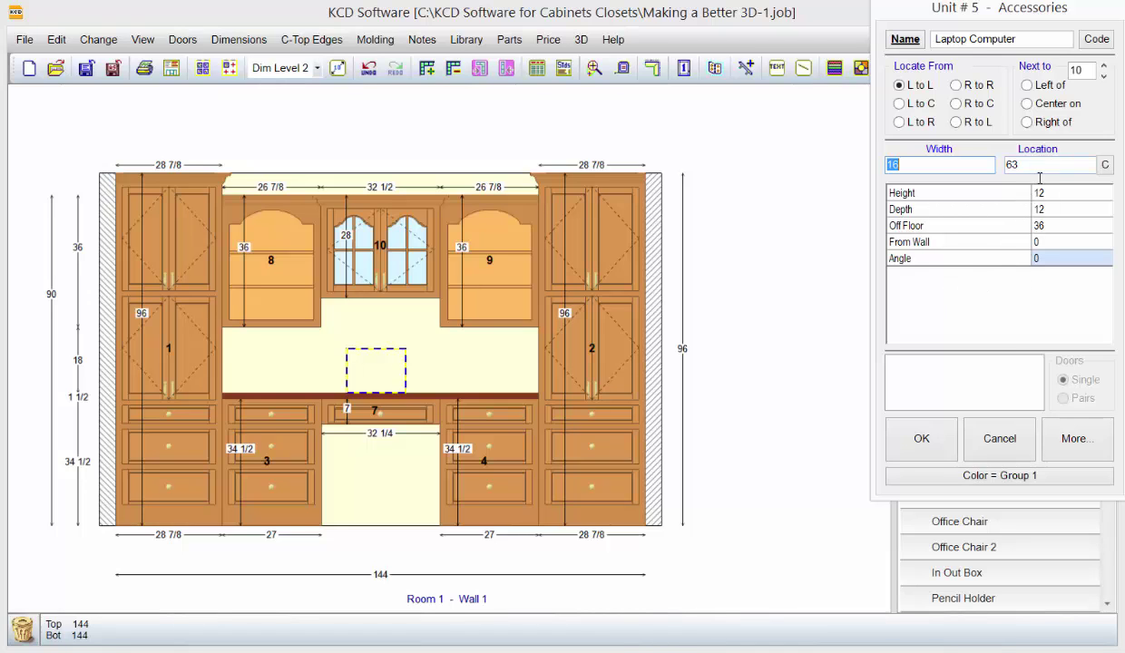
pyautogui.click(947, 435)
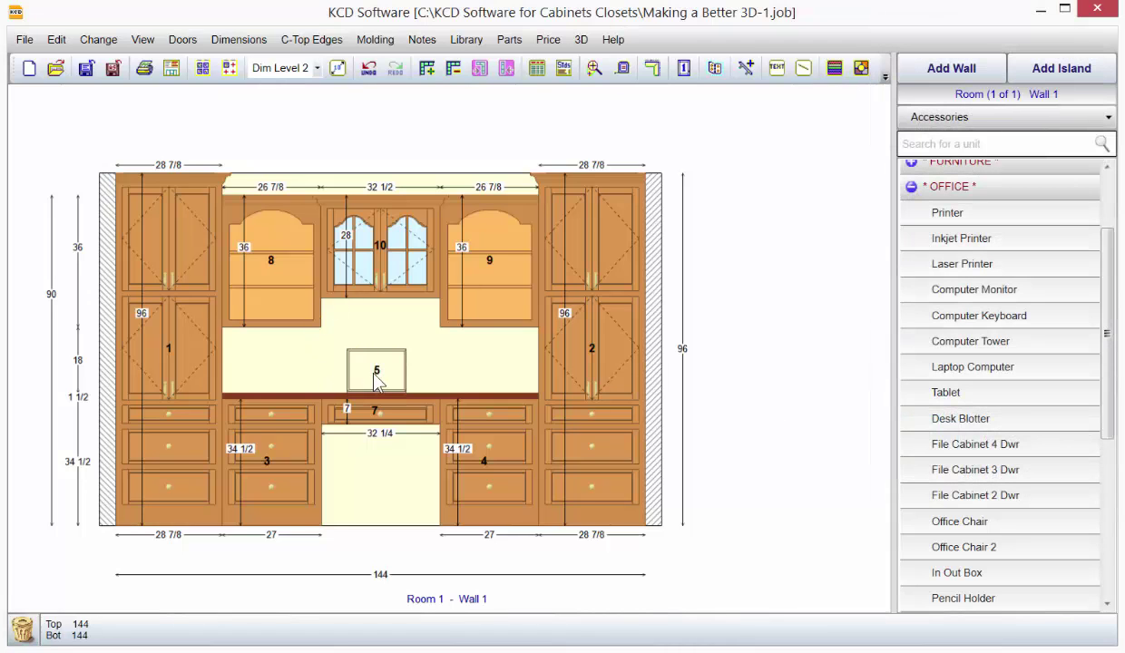
pyautogui.moveTo(374, 372); pyautogui.dragTo(378, 372)
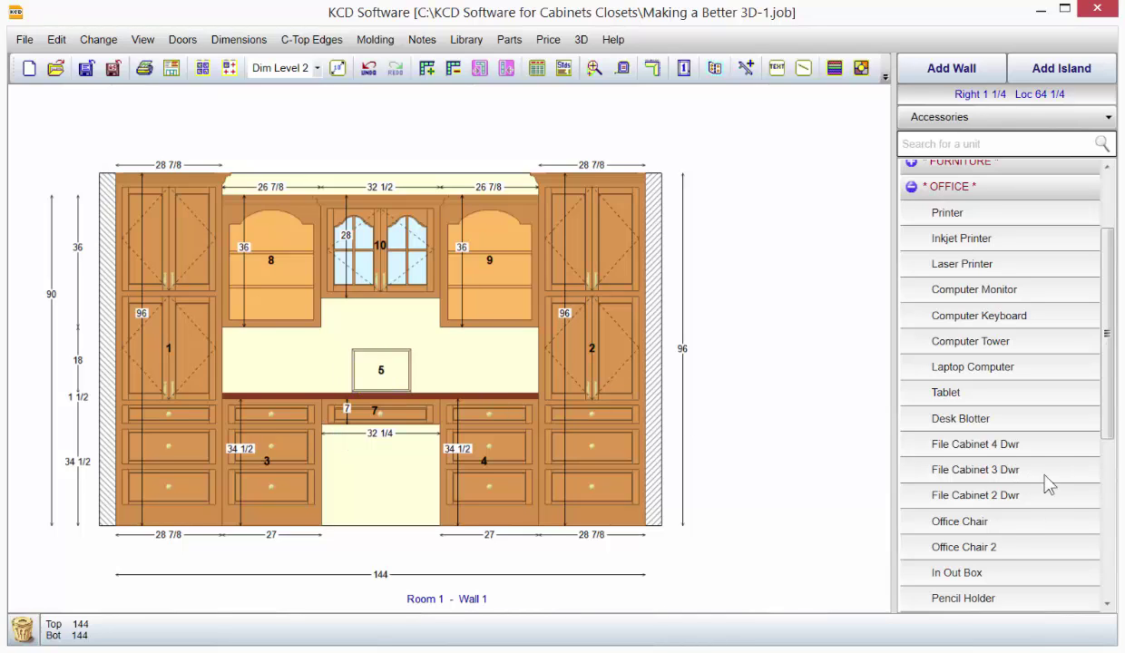
# Step: Place Office Chair 2 at 13 from the wall, centred next to desk unit 7
pyautogui.click(996, 548)
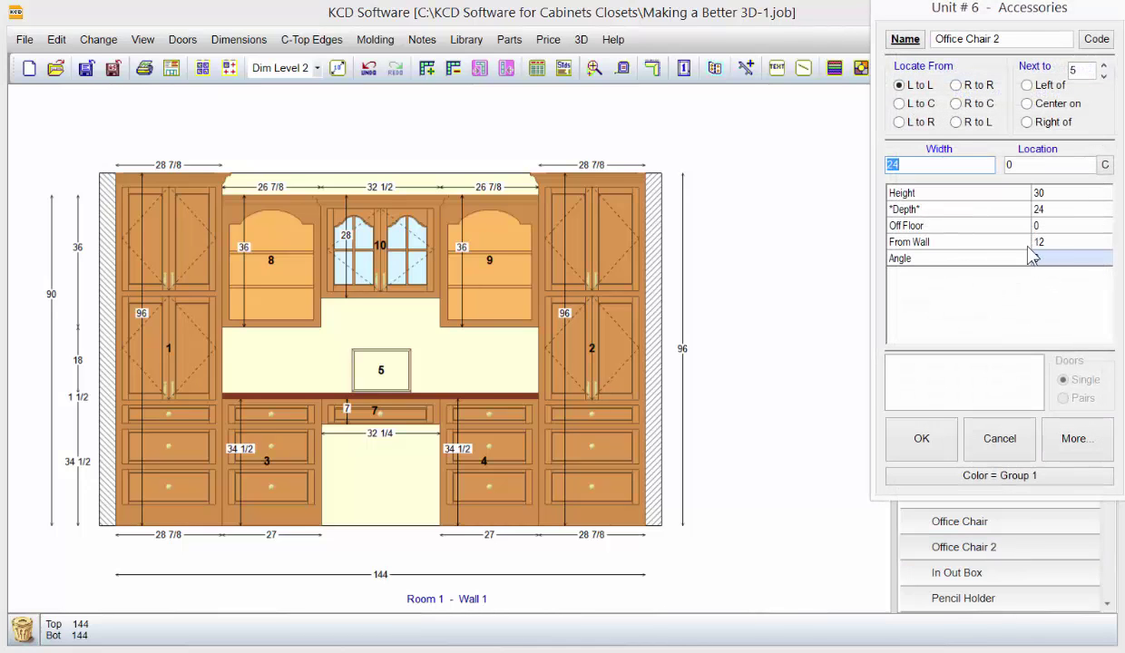
pyautogui.click(1028, 245)
pyautogui.write('13')
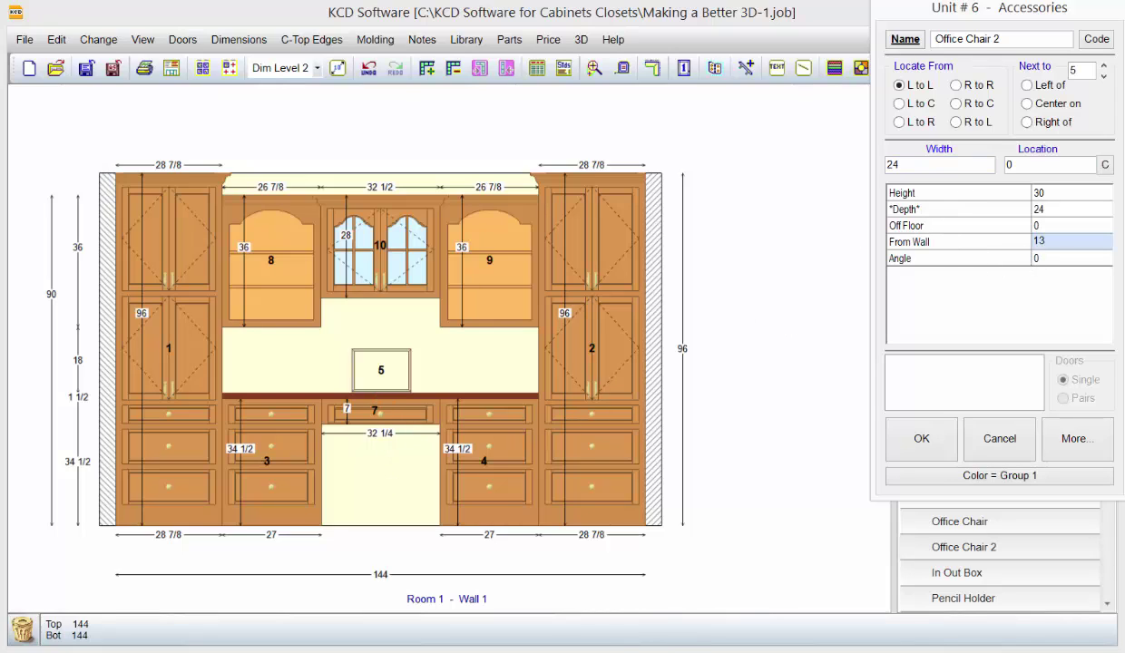
pyautogui.click(1103, 67)
pyautogui.click(1042, 107)
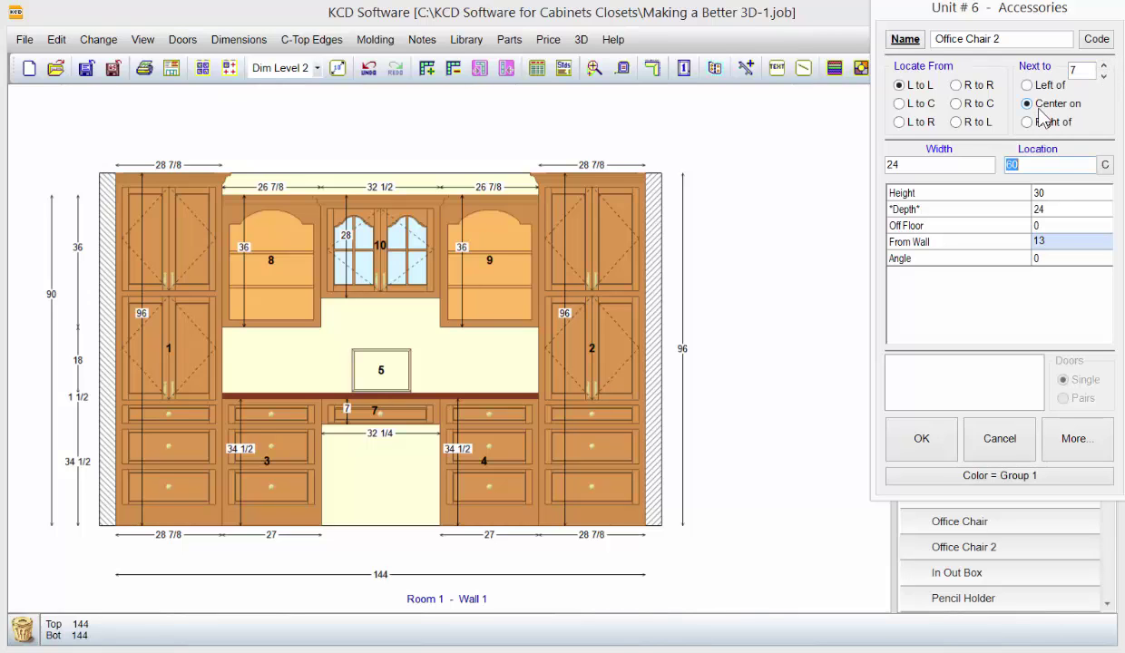
pyautogui.click(922, 440)
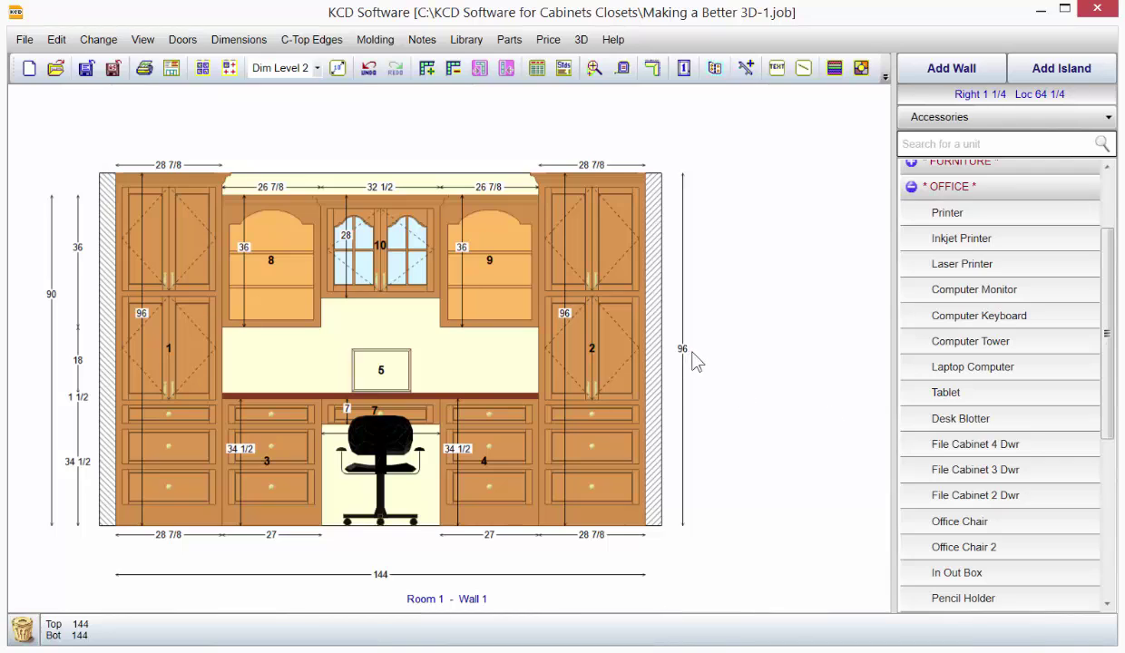
# Step: Run a UTILITY Wall Base Board across the desk's floor gap
pyautogui.click(913, 191)
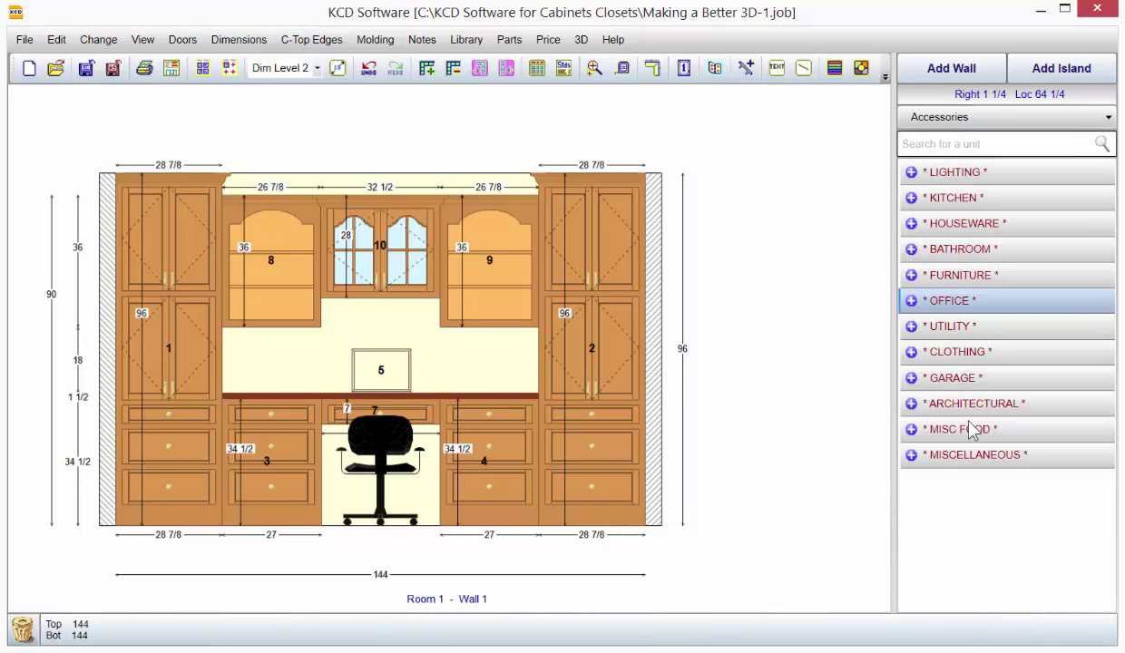
pyautogui.click(920, 325)
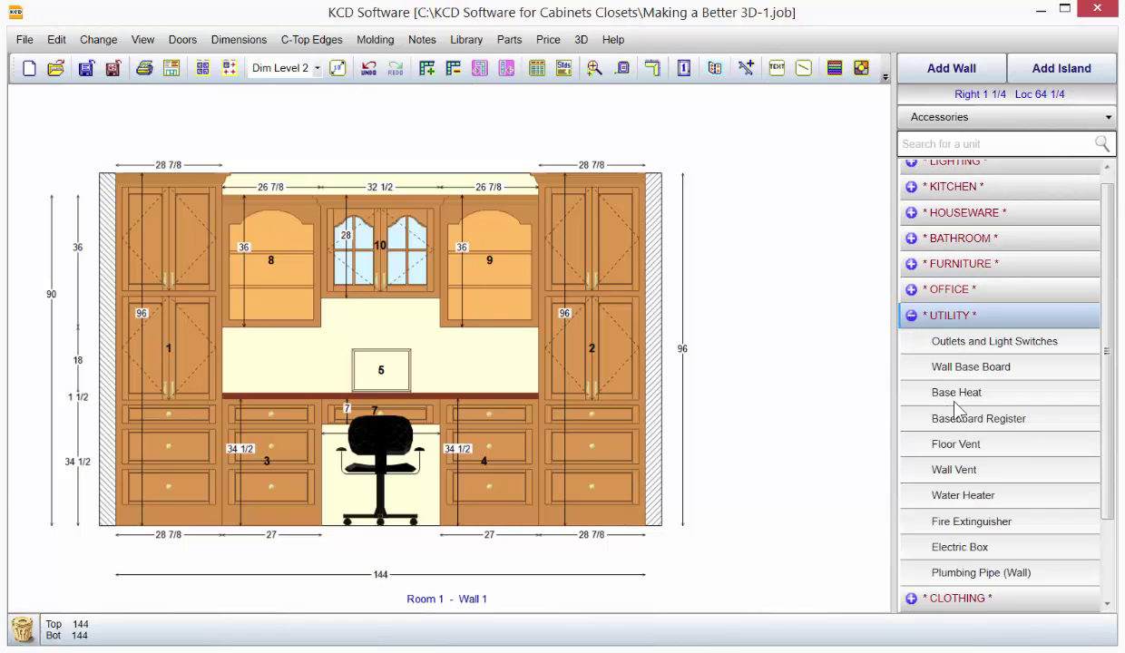
pyautogui.click(932, 367)
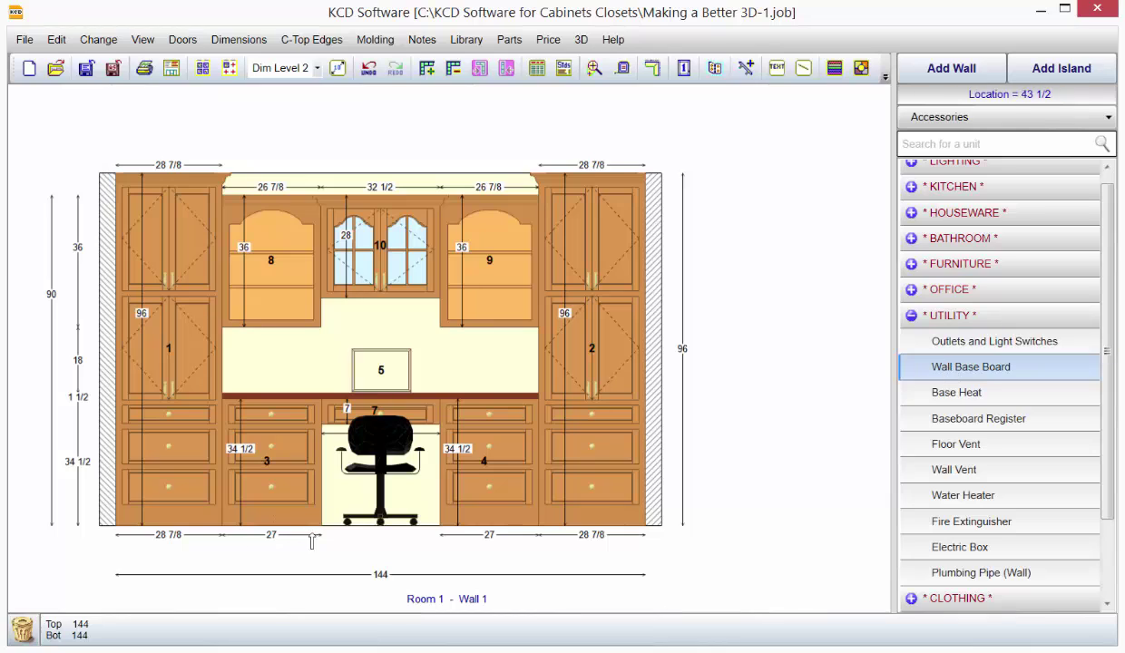
pyautogui.moveTo(324, 518)
pyautogui.mouseDown()
pyautogui.moveTo(405, 524)
pyautogui.moveTo(440, 513)
pyautogui.mouseUp()
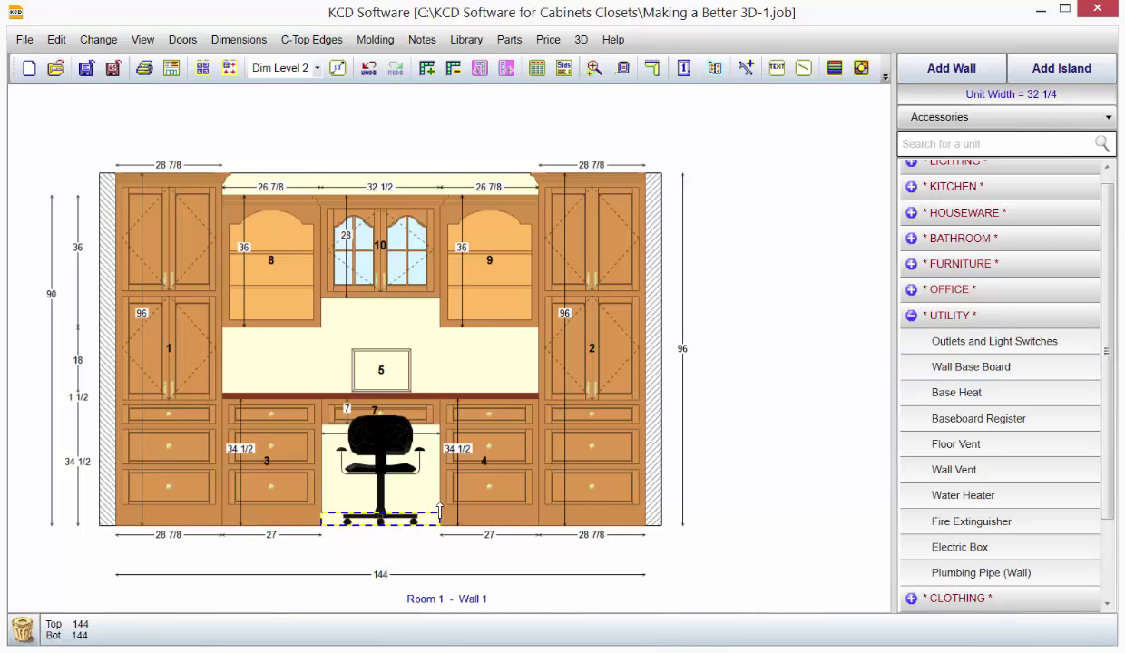
pyautogui.click(910, 441)
# Step: Place an outlet on the wall above the desk countertop
pyautogui.click(953, 354)
pyautogui.click(290, 352)
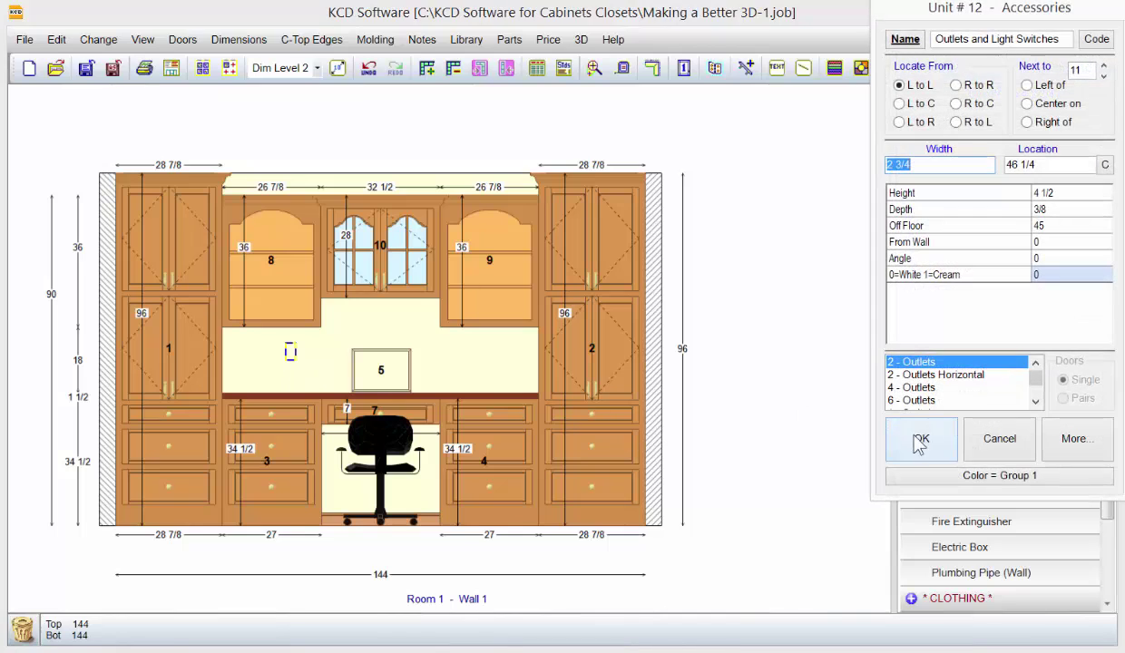
pyautogui.click(919, 437)
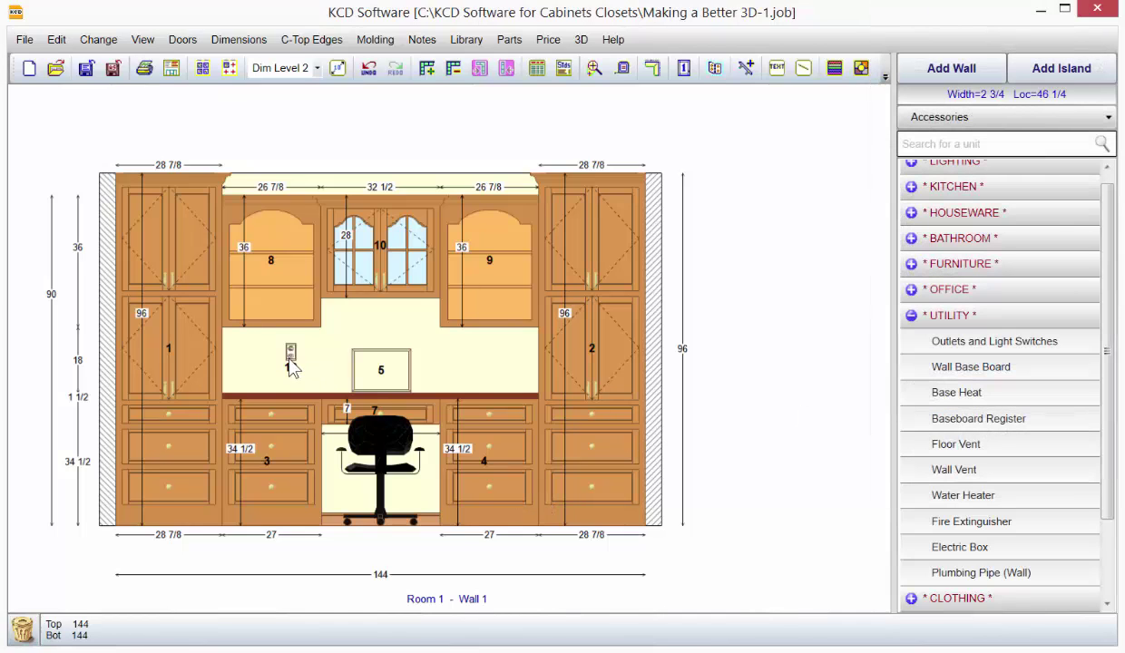
# Step: Copy the outlet as unit 13 and move it low into the desk kneehole
pyautogui.doubleClick(291, 367)
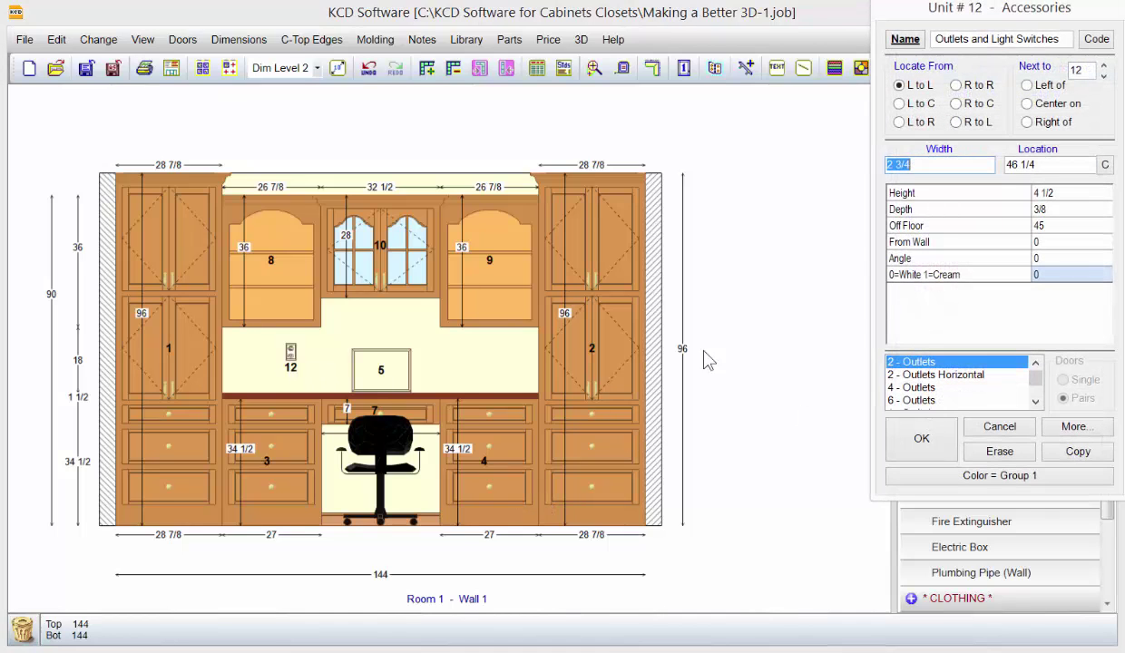
pyautogui.click(1042, 127)
pyautogui.click(1085, 458)
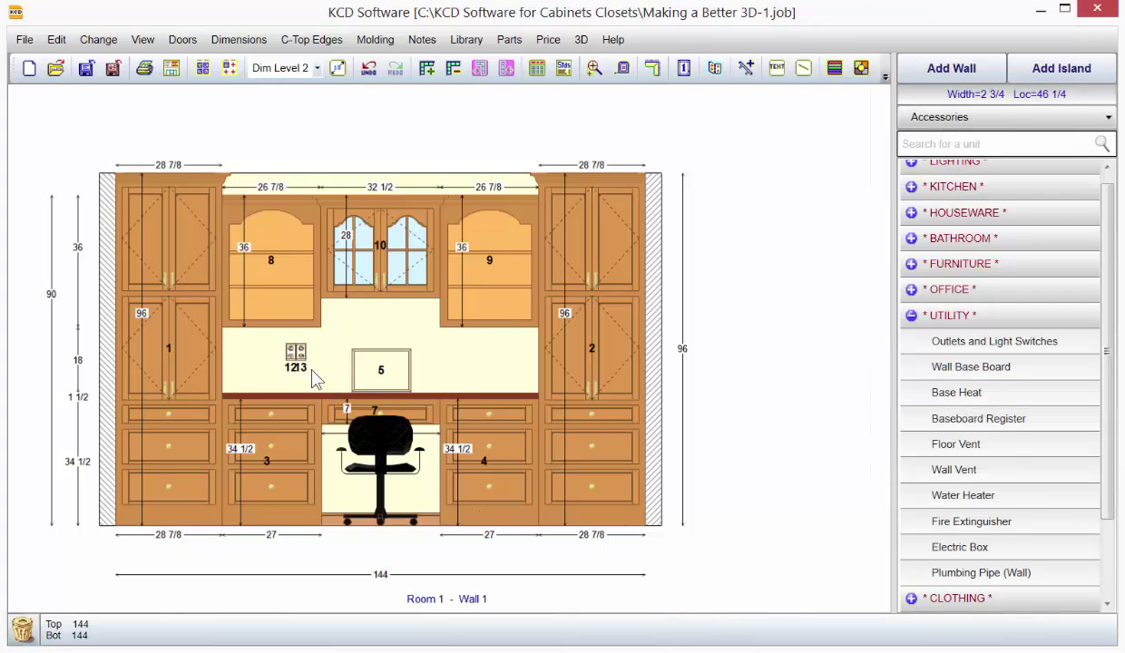
pyautogui.moveTo(302, 375)
pyautogui.mouseDown()
pyautogui.moveTo(441, 380)
pyautogui.moveTo(437, 513)
pyautogui.moveTo(420, 504)
pyautogui.mouseUp()
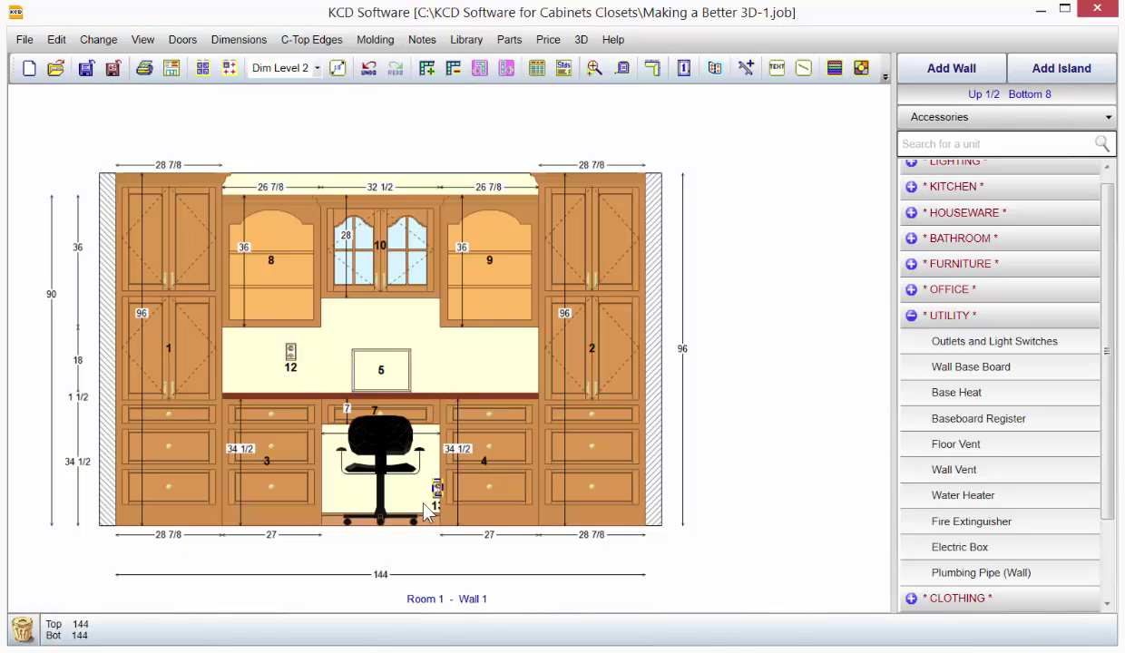
pyautogui.moveTo(424, 502); pyautogui.dragTo(419, 508)
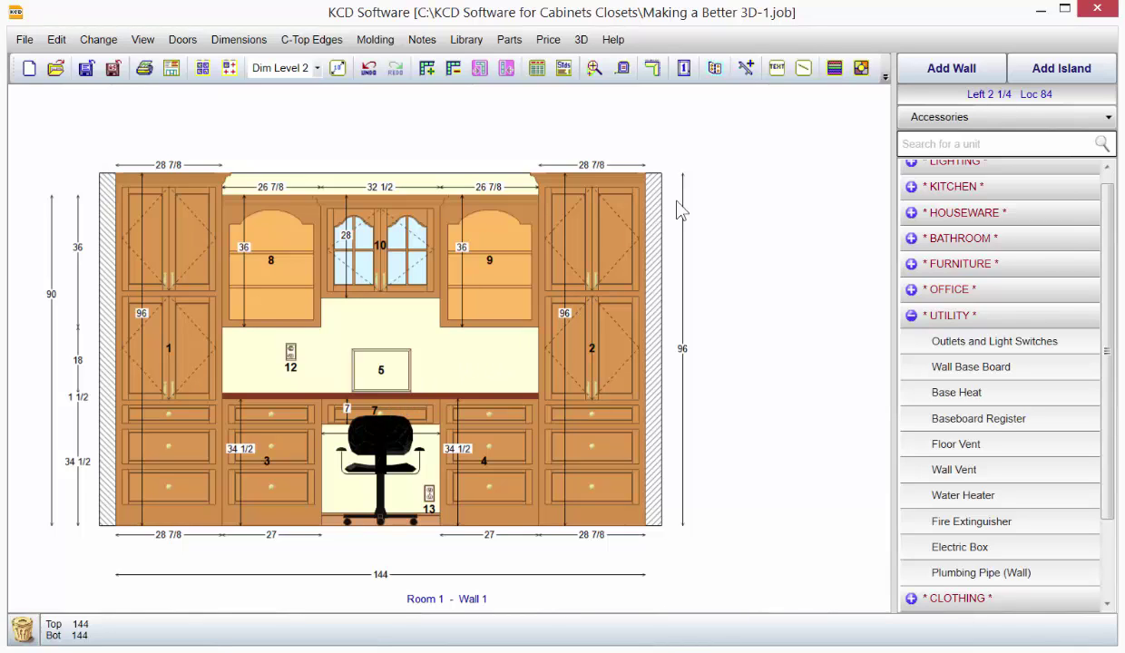
# Step: Drop an Architectural ceiling accessory into the room's plan view
pyautogui.click(1050, 315)
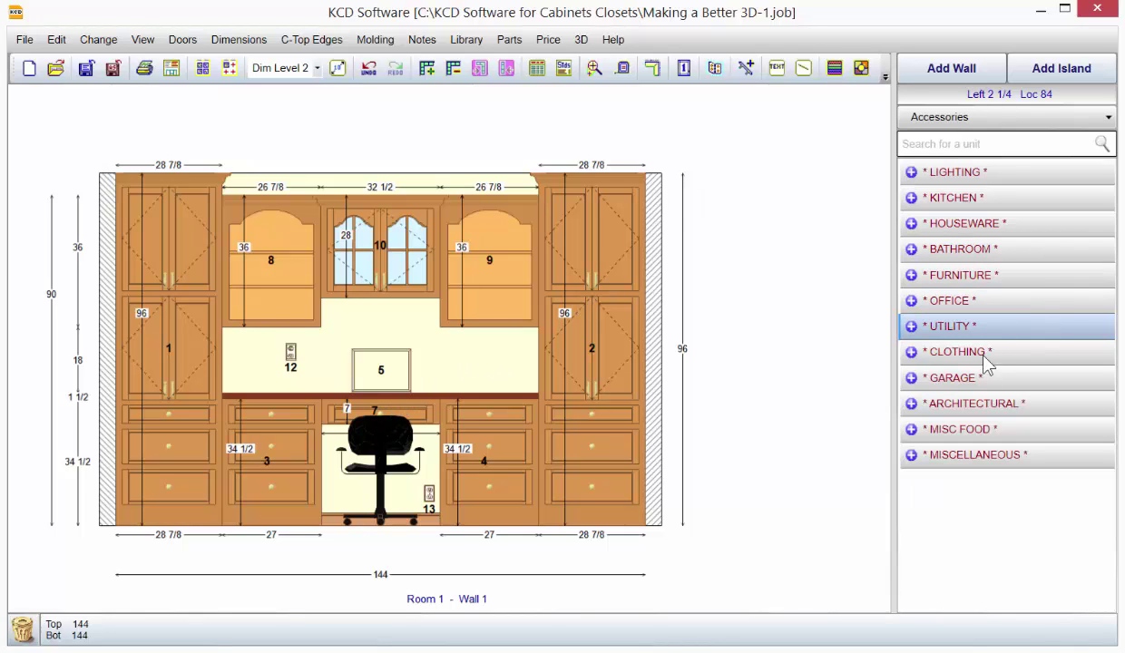
pyautogui.click(962, 403)
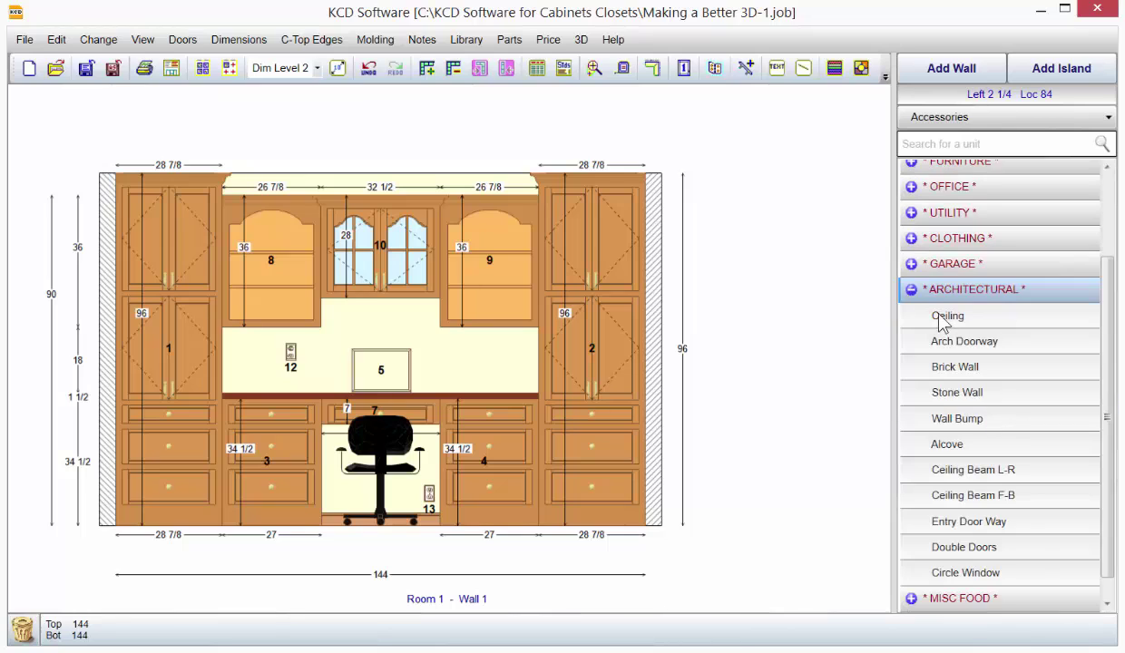
pyautogui.click(750, 255)
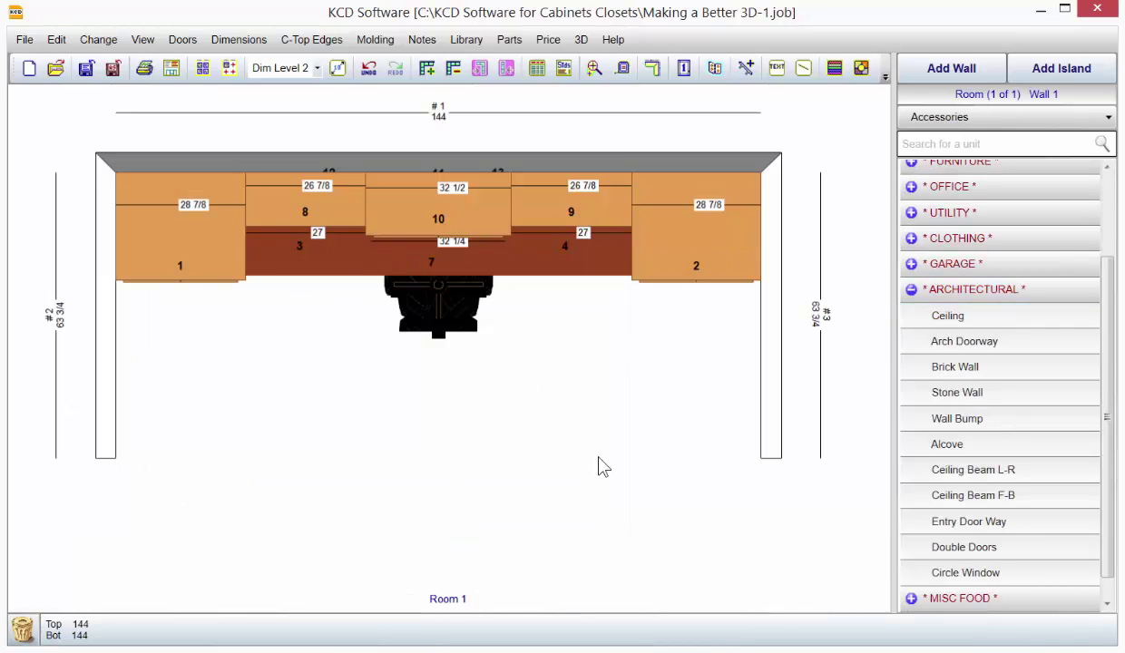
pyautogui.click(989, 320)
pyautogui.click(117, 193)
# Step: Set the ceiling to width 144, location 0 and depth 66.75
pyautogui.click(680, 349)
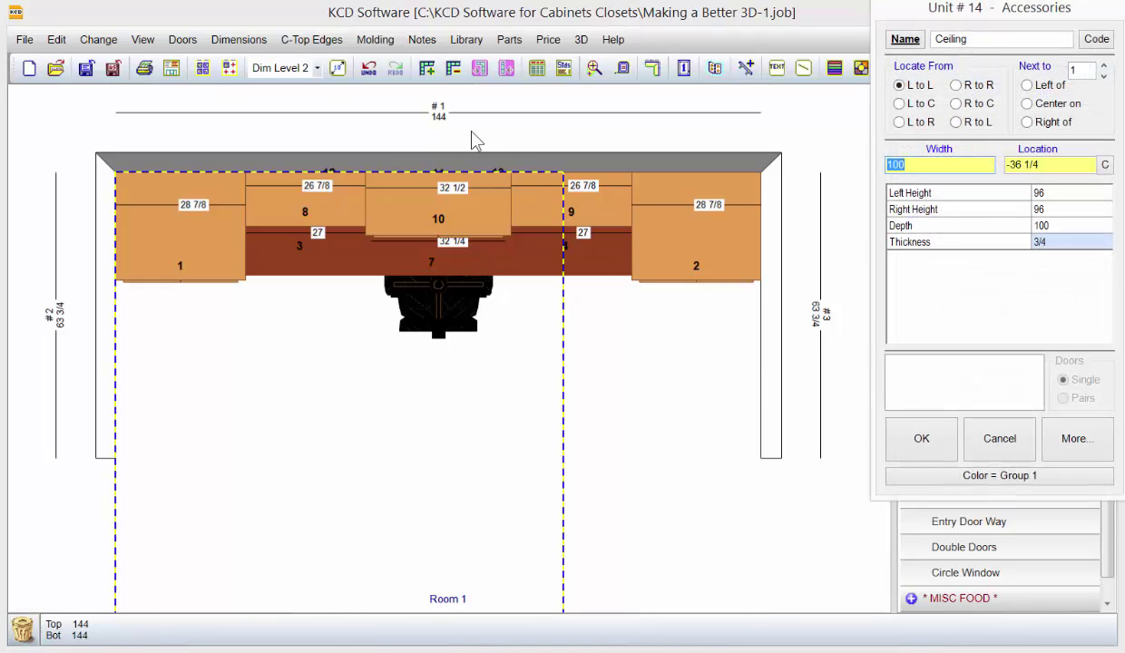
pyautogui.write('144')
pyautogui.click(1055, 169)
pyautogui.write('0')
pyautogui.click(1033, 227)
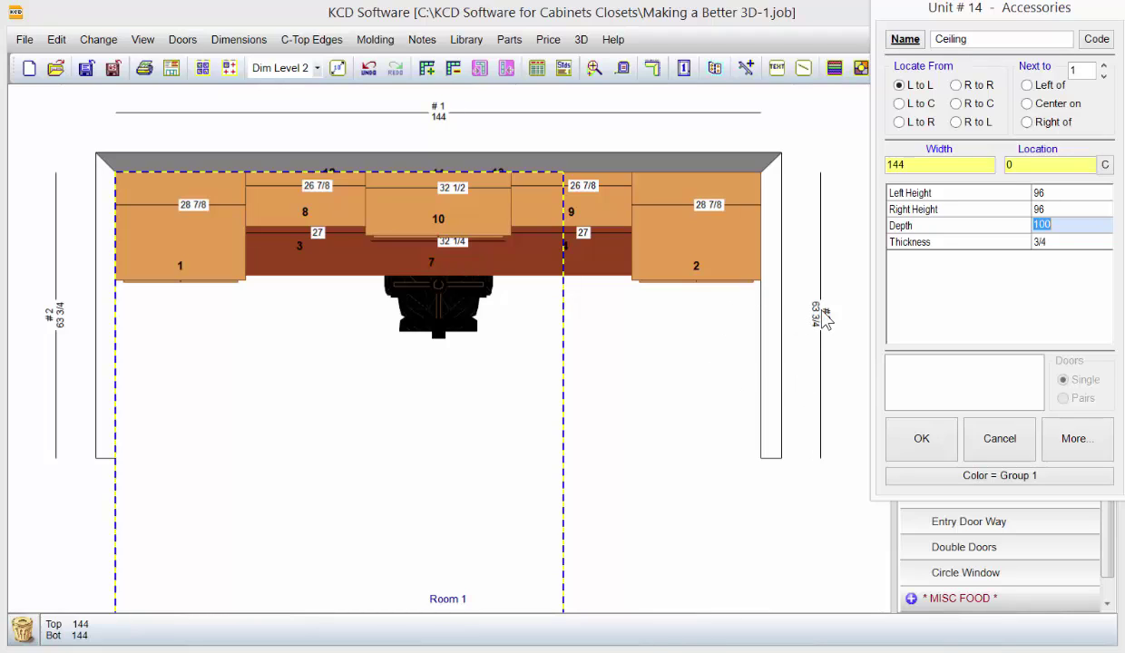
pyautogui.write('66.75')
pyautogui.click(919, 439)
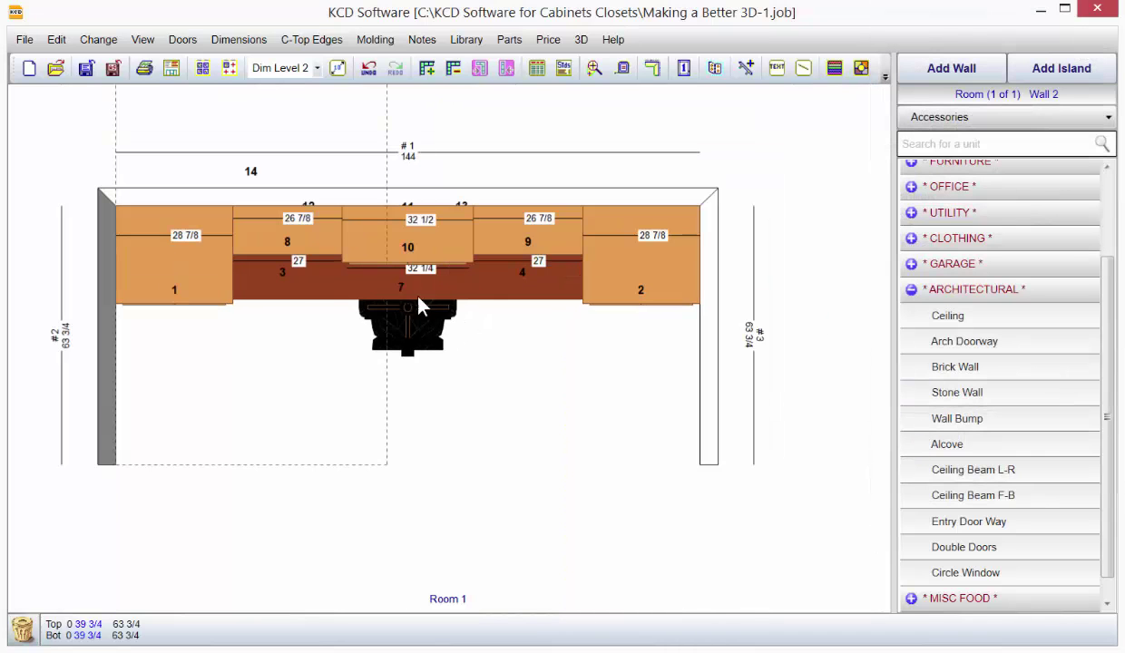
# Step: Reassign the ceiling to wall 3 and view the room in 3D
pyautogui.doubleClick(257, 179)
pyautogui.click(1073, 426)
pyautogui.click(1021, 375)
pyautogui.write('3/4')
pyautogui.click(924, 440)
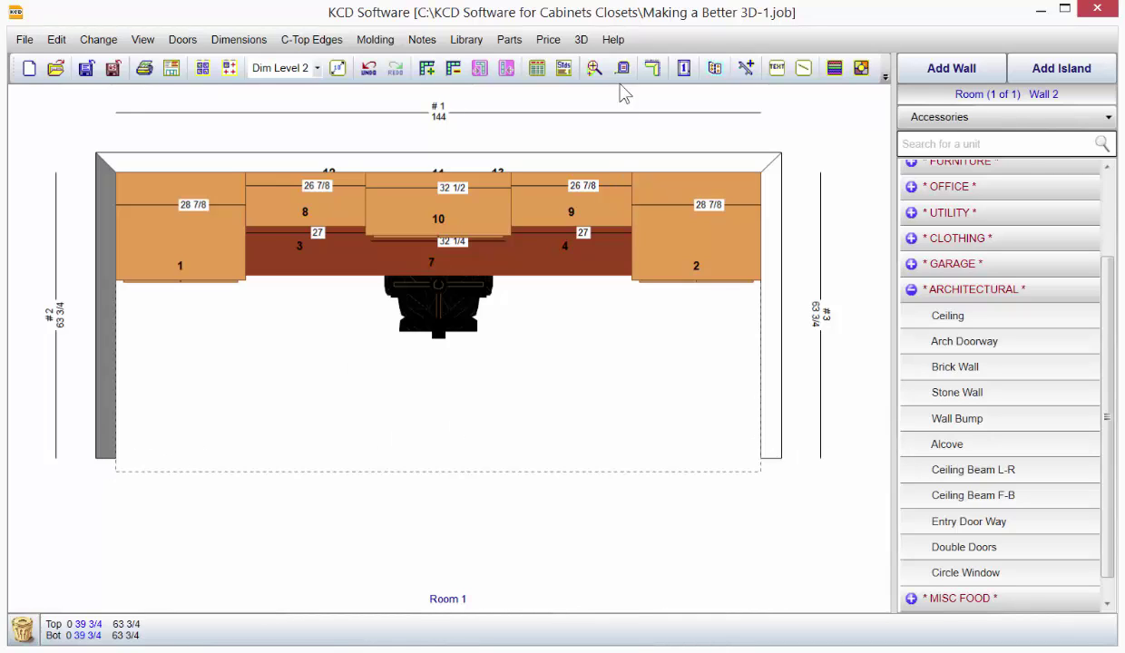
pyautogui.click(581, 40)
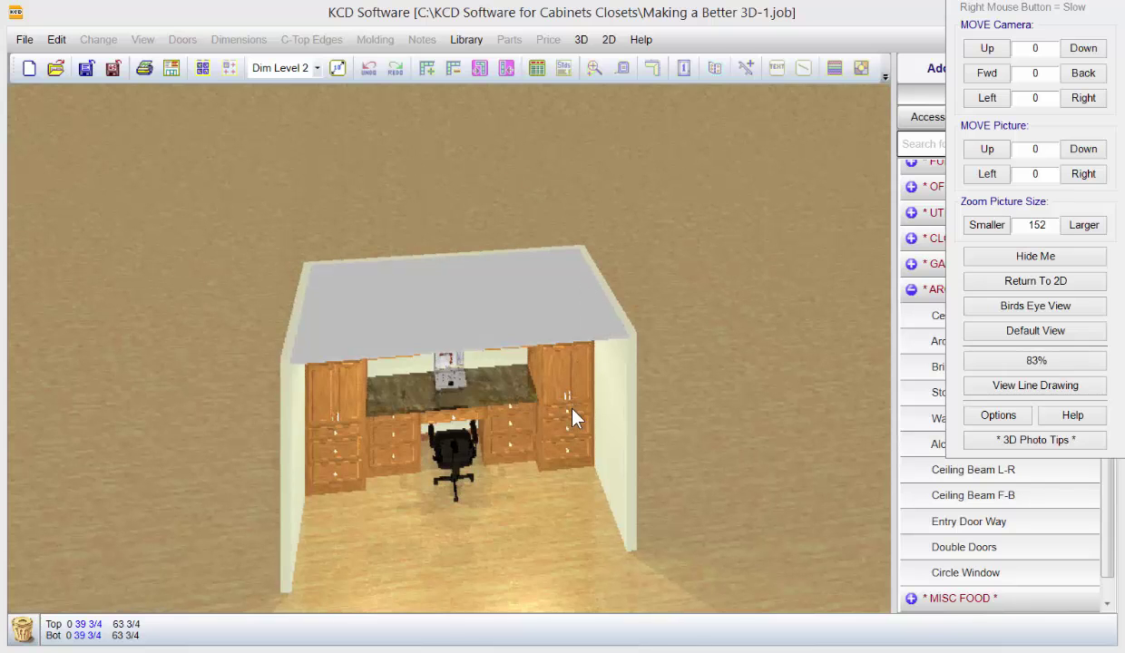
# Step: Tilt the 3D view to face the cabinet wall head-on
pyautogui.moveTo(573, 427)
pyautogui.mouseDown()
pyautogui.moveTo(541, 261)
pyautogui.moveTo(537, 386)
pyautogui.moveTo(524, 252)
pyautogui.moveTo(521, 397)
pyautogui.moveTo(495, 349)
pyautogui.moveTo(515, 266)
pyautogui.moveTo(580, 236)
pyautogui.moveTo(547, 307)
pyautogui.moveTo(523, 284)
pyautogui.moveTo(527, 266)
pyautogui.moveTo(539, 269)
pyautogui.mouseUp()
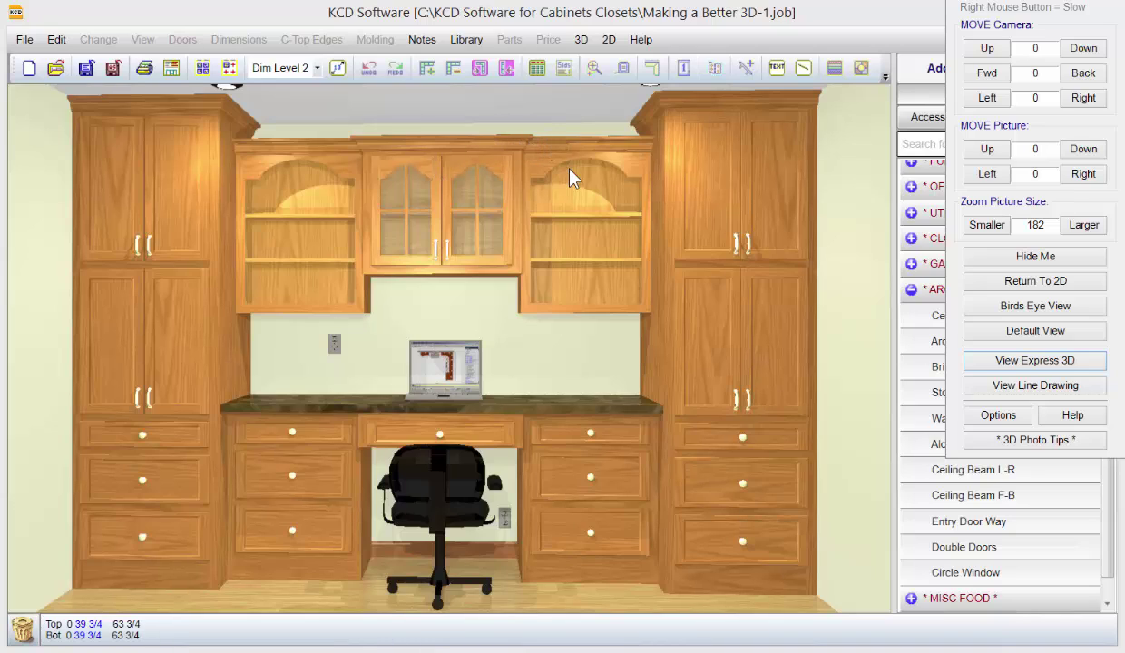
# Step: In the 3D display options, set room brightness 25 and drawing quality 3
pyautogui.click(982, 410)
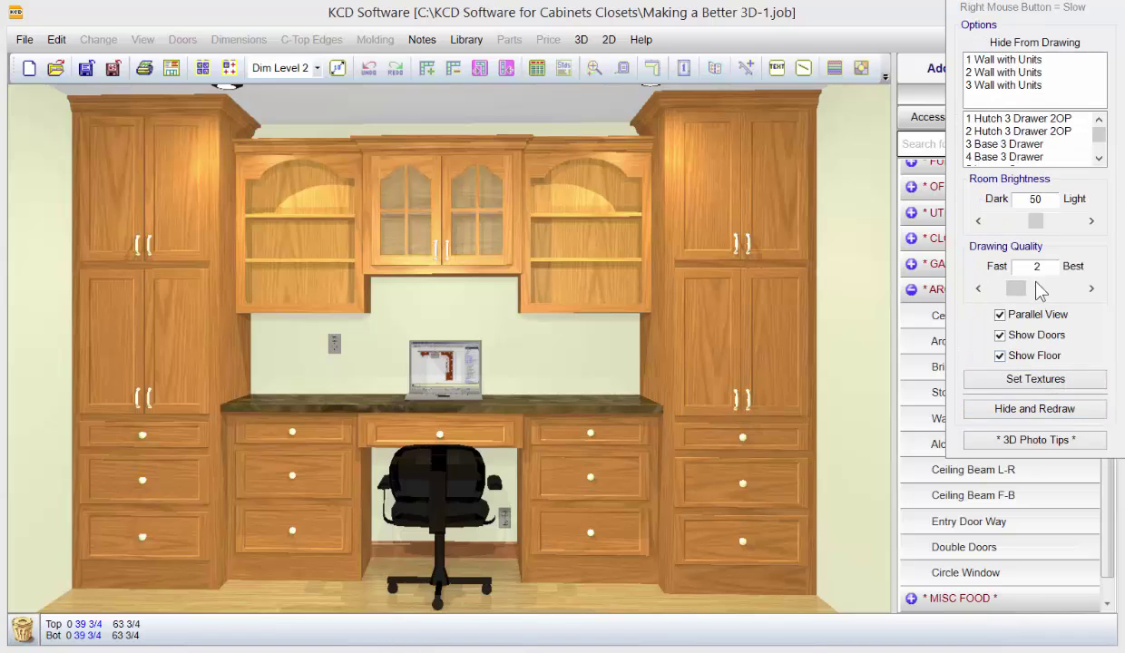
pyautogui.click(1092, 289)
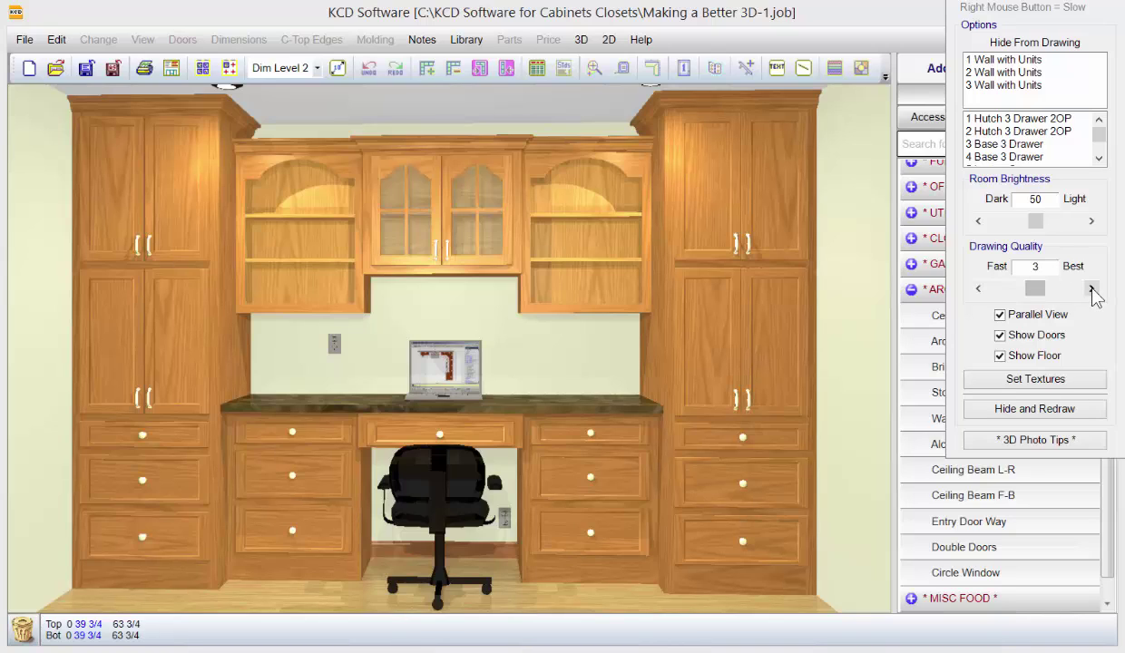
pyautogui.click(1093, 289)
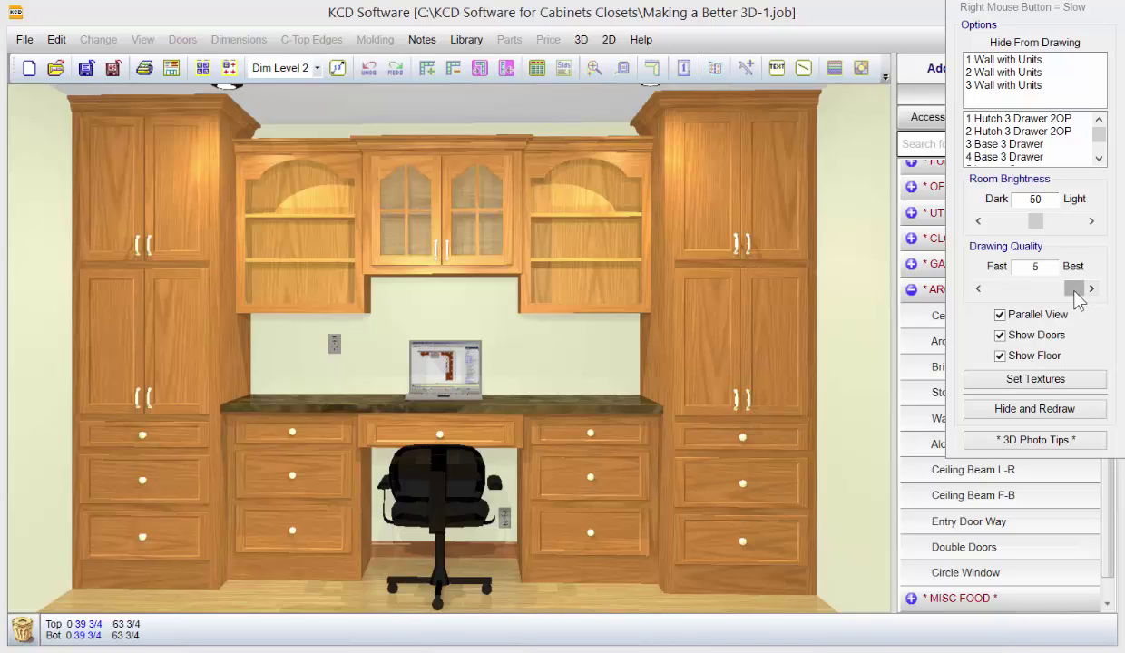
pyautogui.moveTo(1078, 299); pyautogui.dragTo(1044, 297)
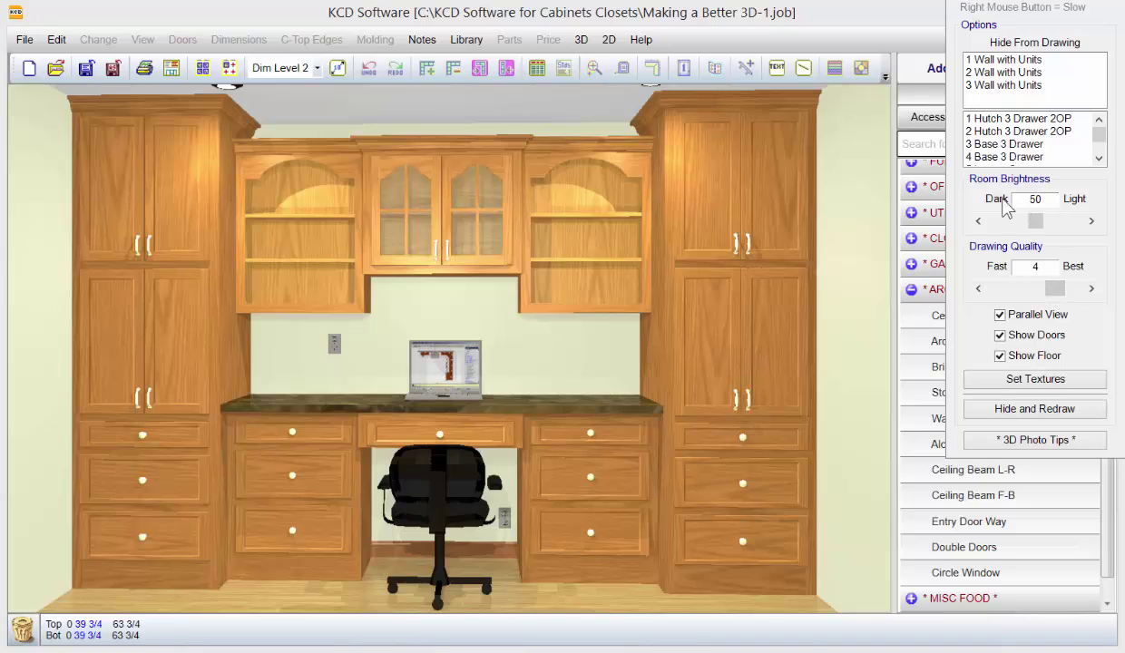
pyautogui.moveTo(1036, 222); pyautogui.dragTo(1015, 229)
pyautogui.moveTo(1055, 288)
pyautogui.mouseDown()
pyautogui.moveTo(1041, 291)
pyautogui.moveTo(1042, 276)
pyautogui.mouseUp()
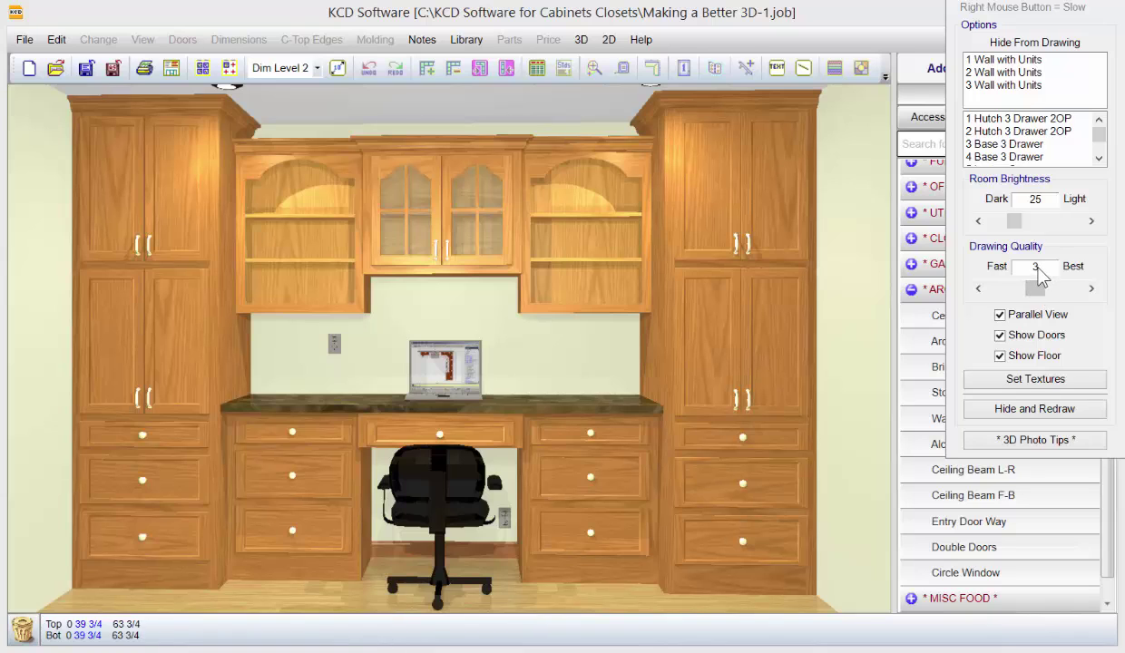
# Step: Redraw the view and render a View Express 3D picture of the office wall
pyautogui.click(1040, 410)
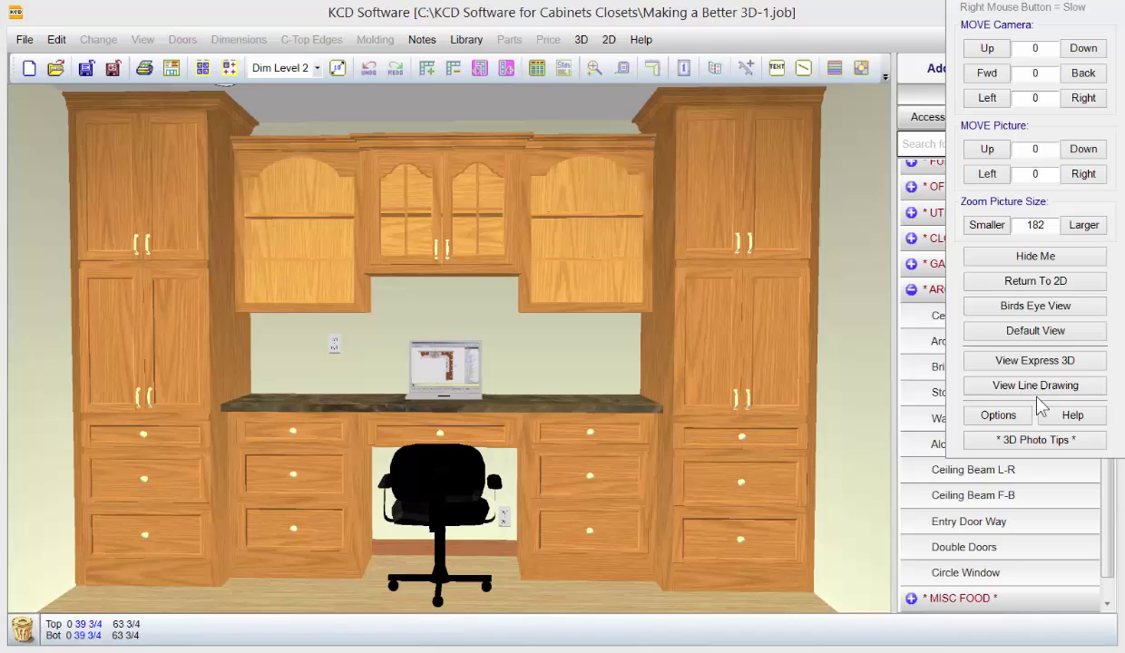
pyautogui.click(1035, 361)
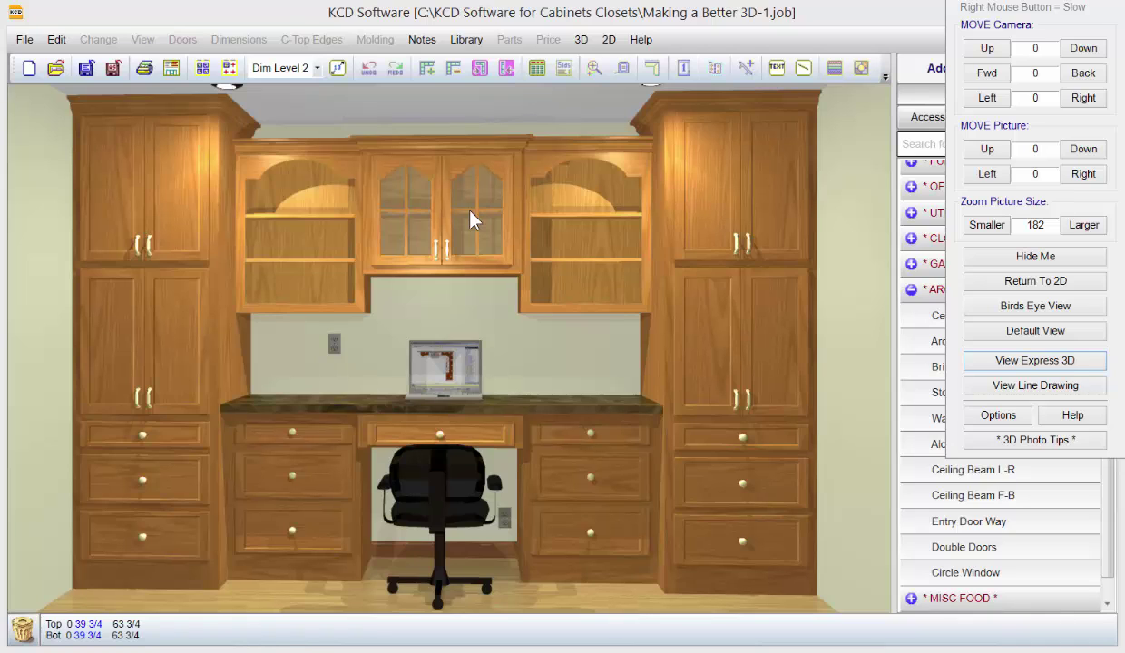
# Step: In 2D, preview the Solid Round and Beveled countertop edge profiles, then view Wall 1
pyautogui.press('Escape')
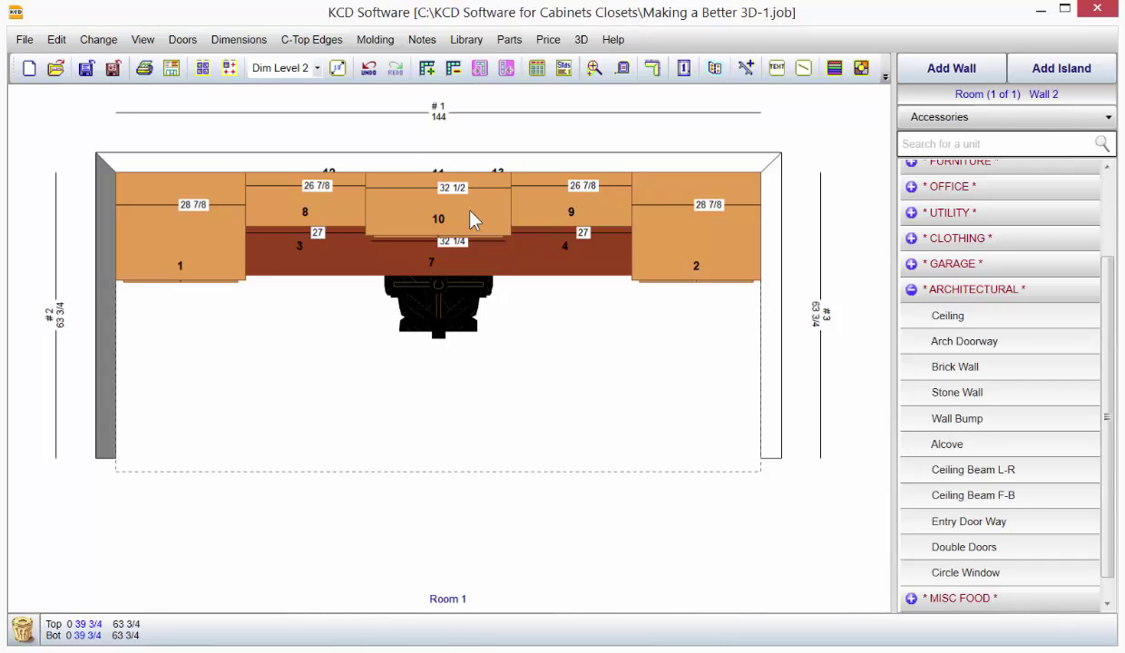
pyautogui.hotkey('alt', 't')
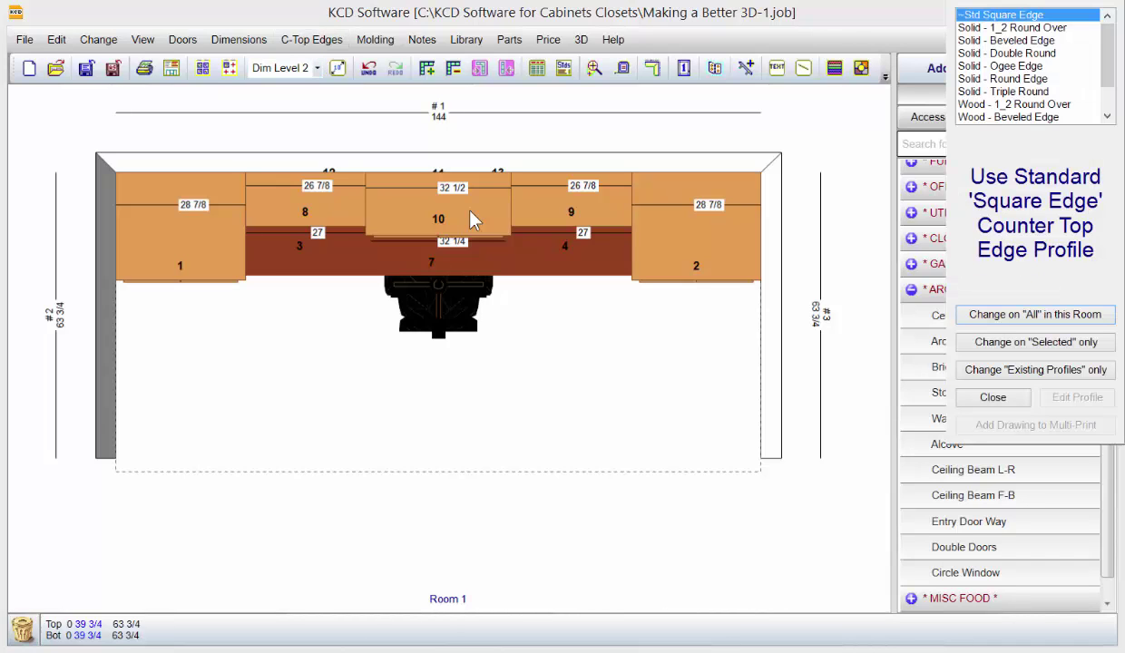
pyautogui.press('Down')
pyautogui.press('Down')
pyautogui.press('Down')
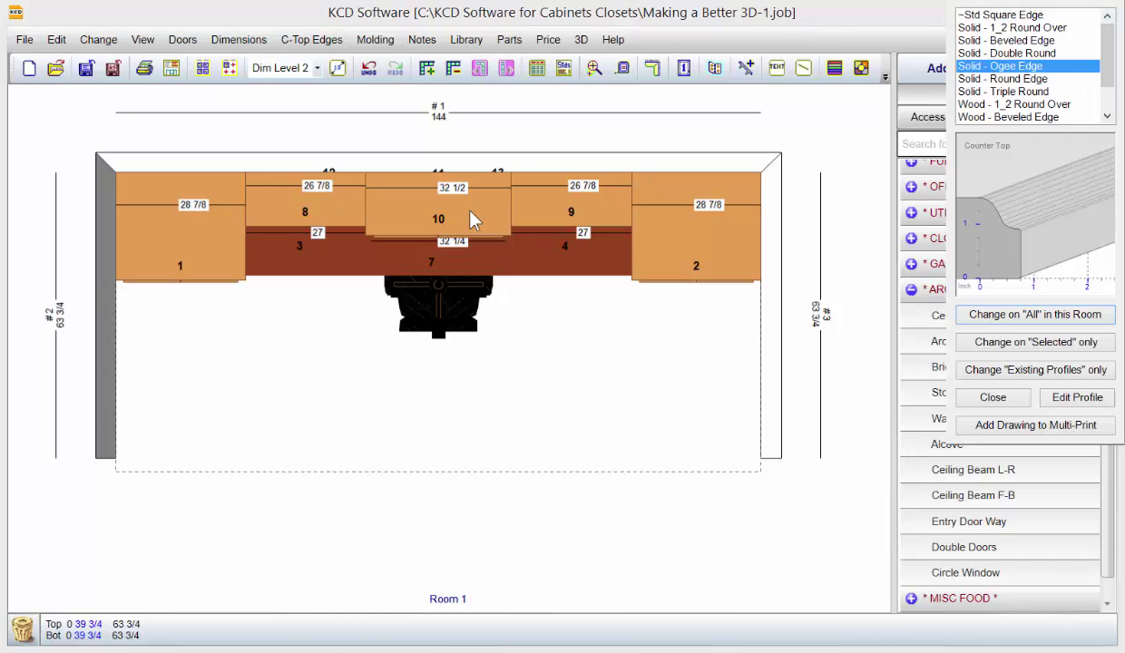
pyautogui.press('Up')
pyautogui.press('Up')
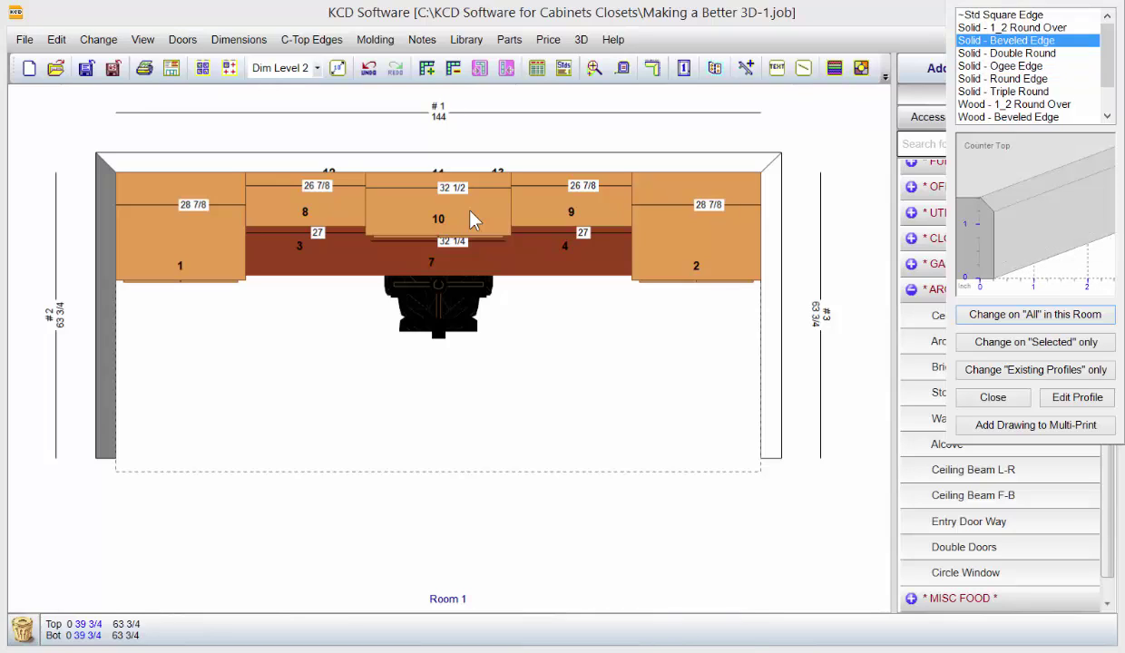
pyautogui.press('Down')
pyautogui.press('Down')
pyautogui.press('Down')
pyautogui.press('Up')
pyautogui.press('Return')
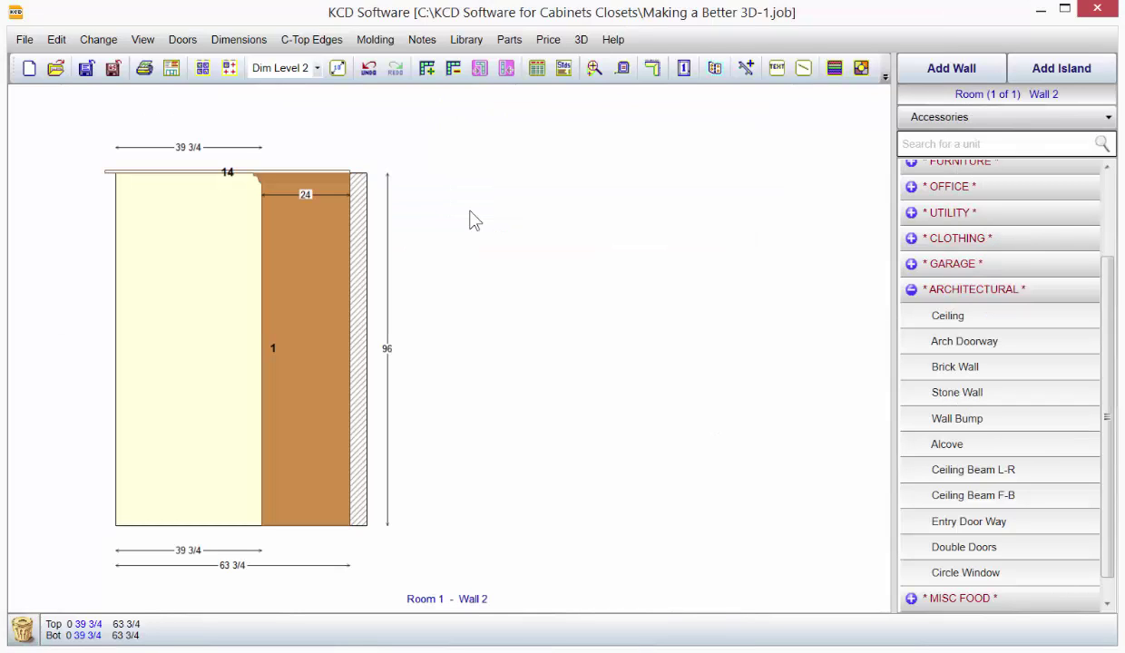
pyautogui.press('pageup')
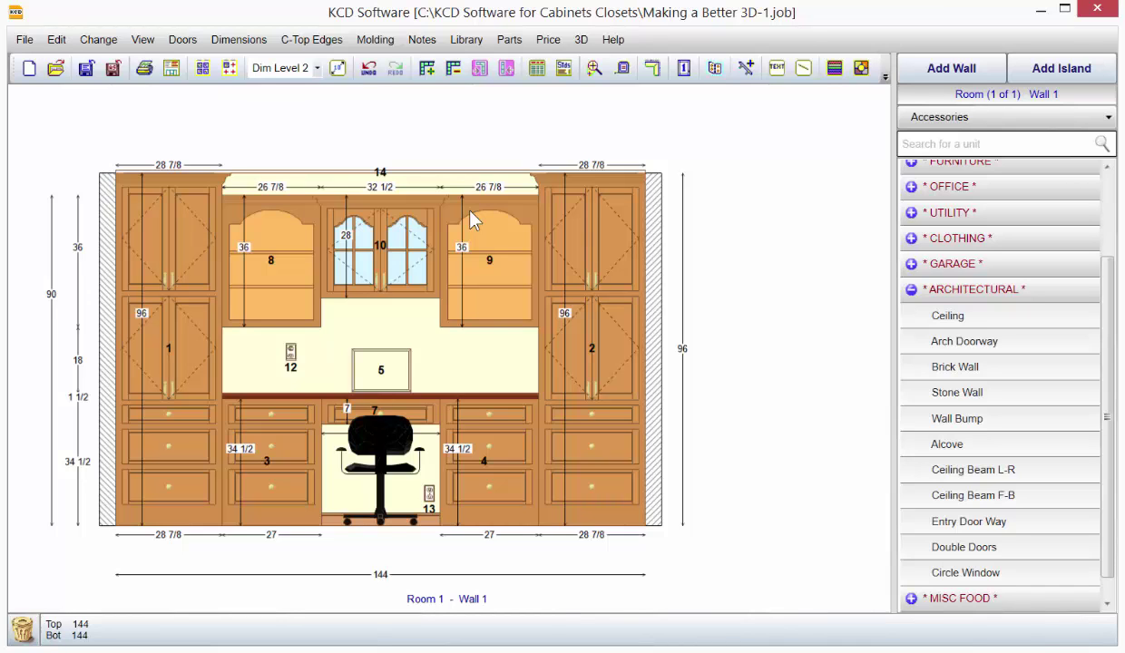
# Step: Switch to the 3D rendering of the office cabinet wall
pyautogui.press('F3')
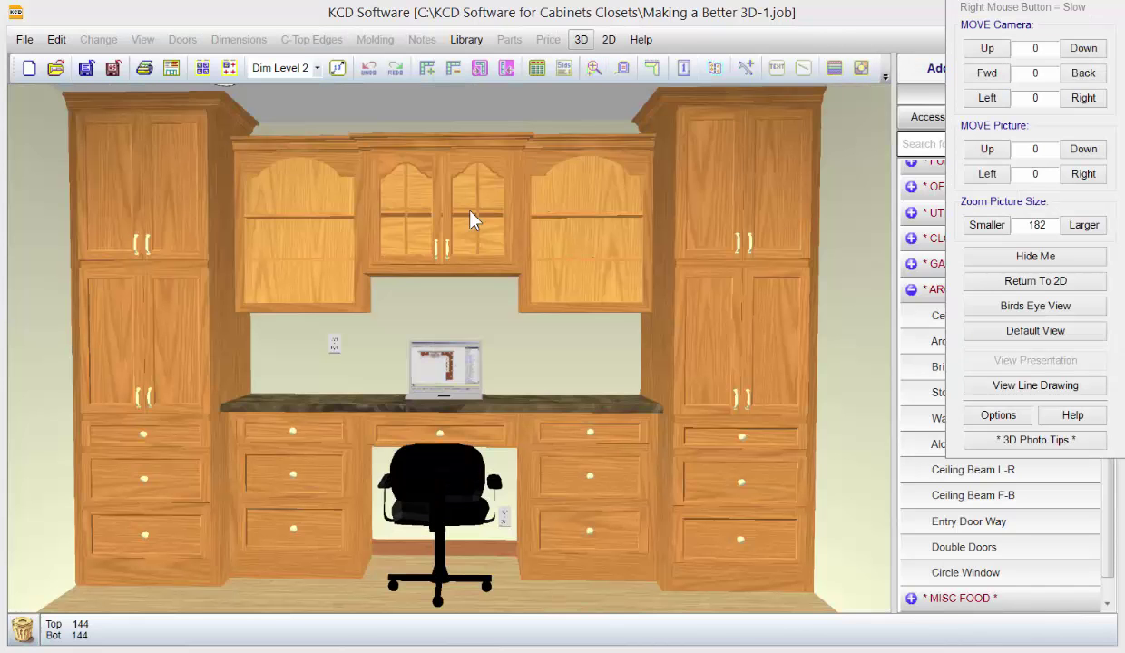